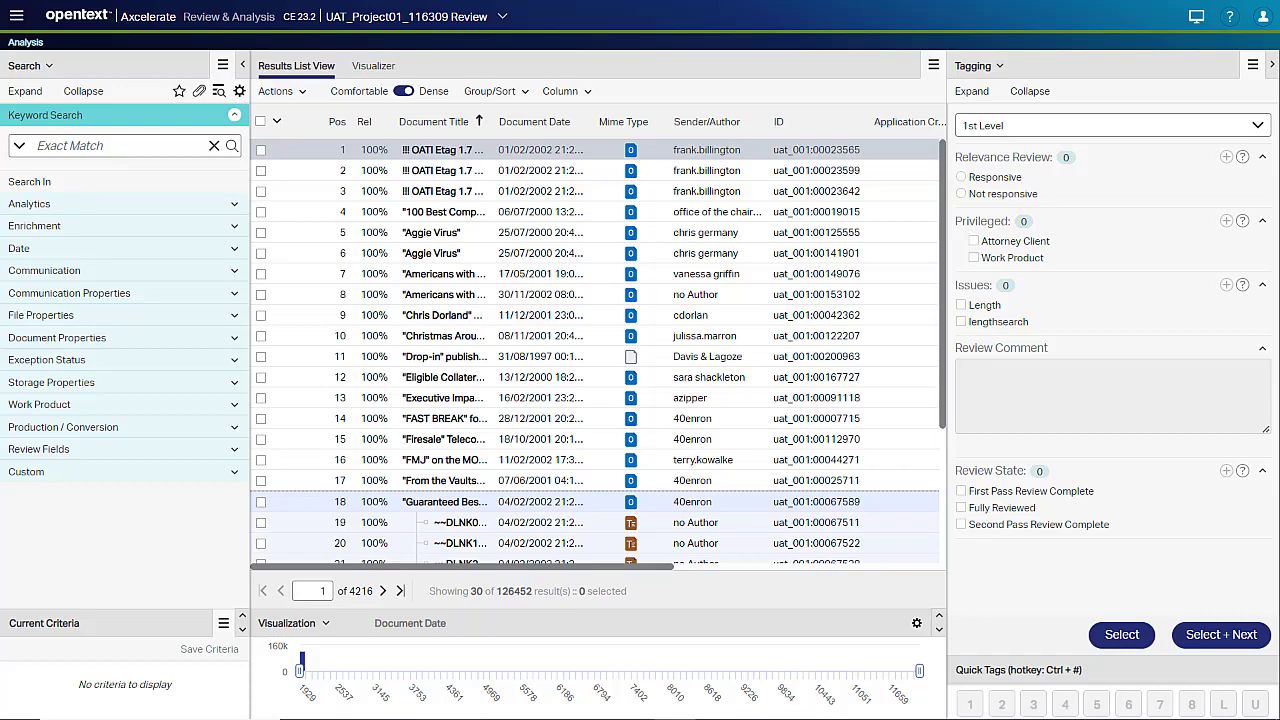
Set the translation target language to English in the project's feature settings and apply the change
left_click(18, 22)
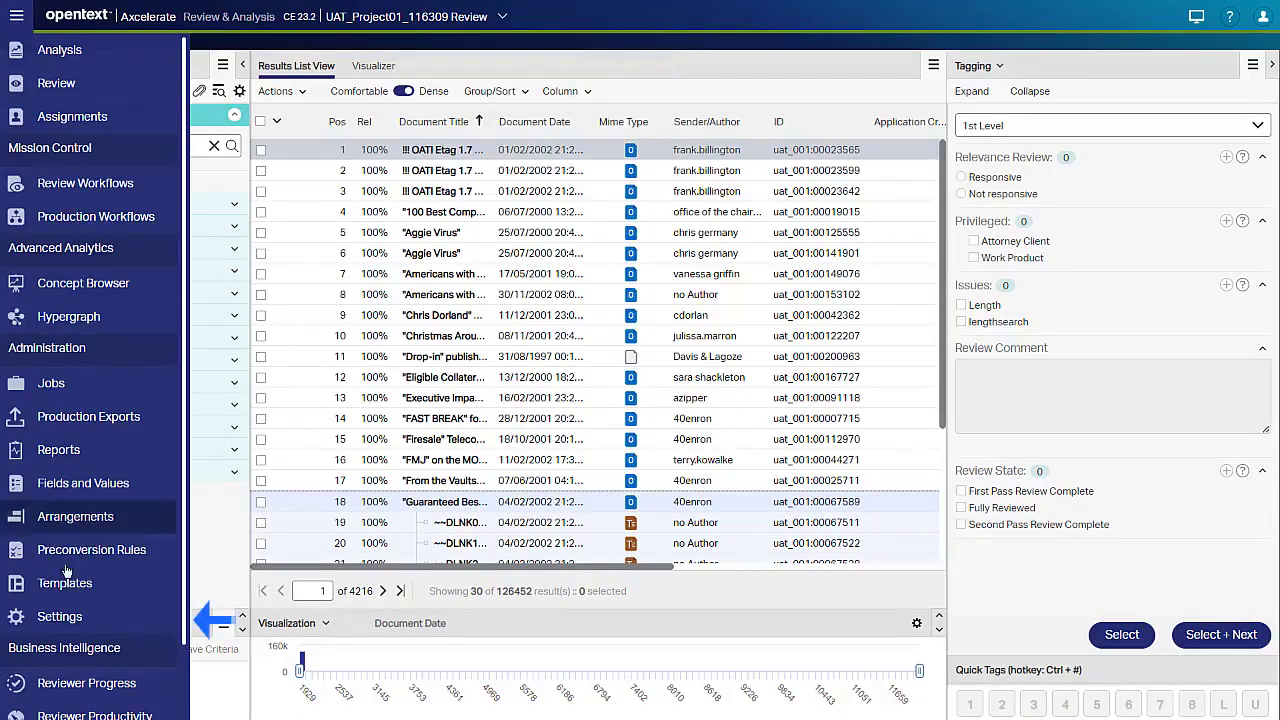
left_click(76, 624)
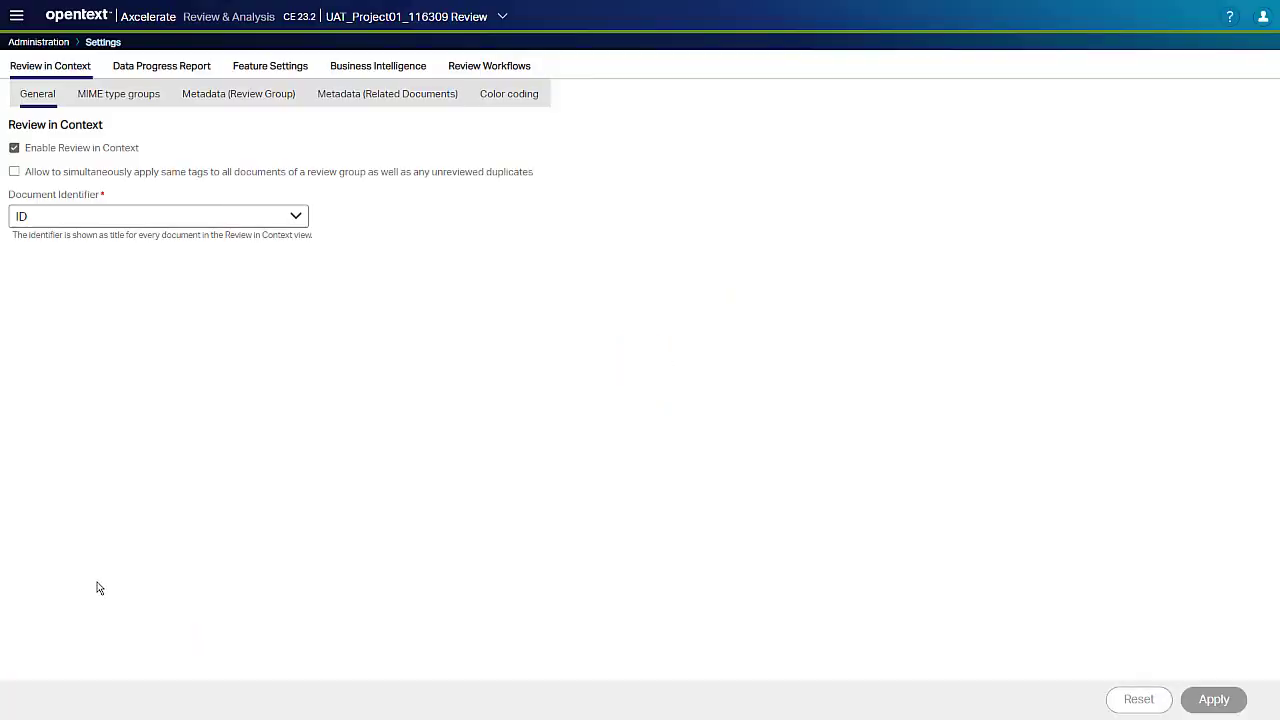
left_click(249, 74)
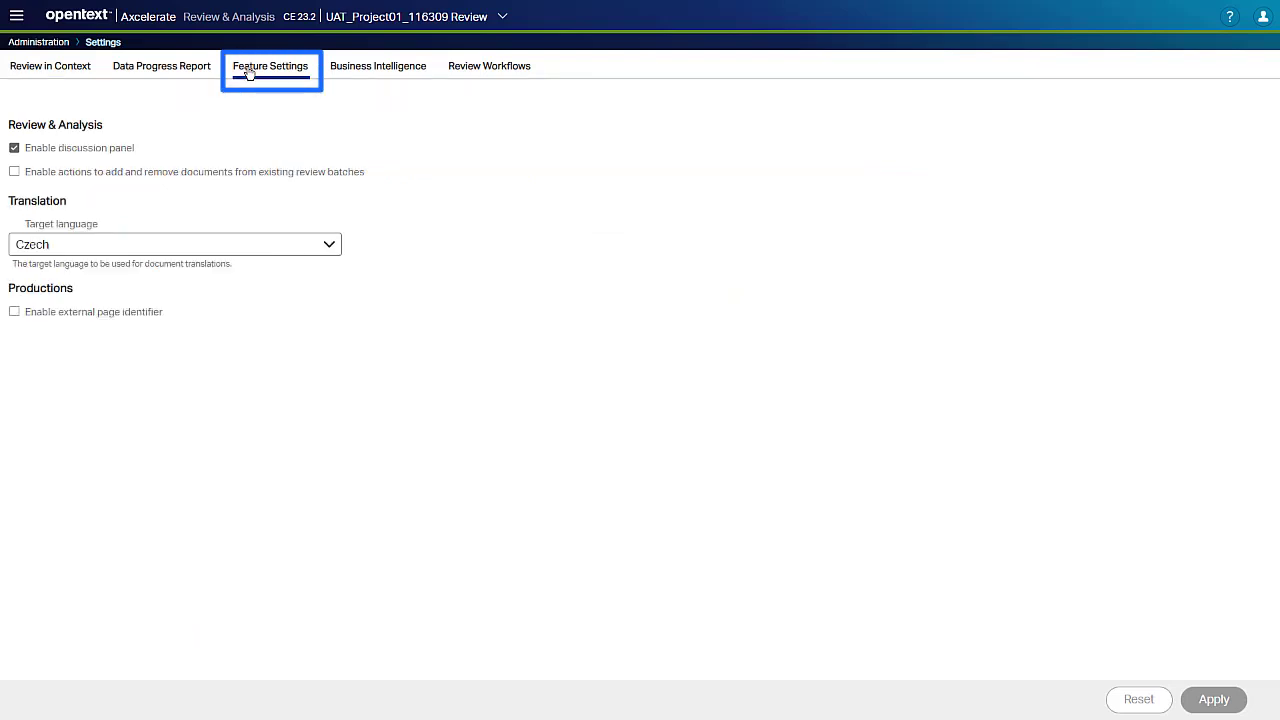
left_click(202, 245)
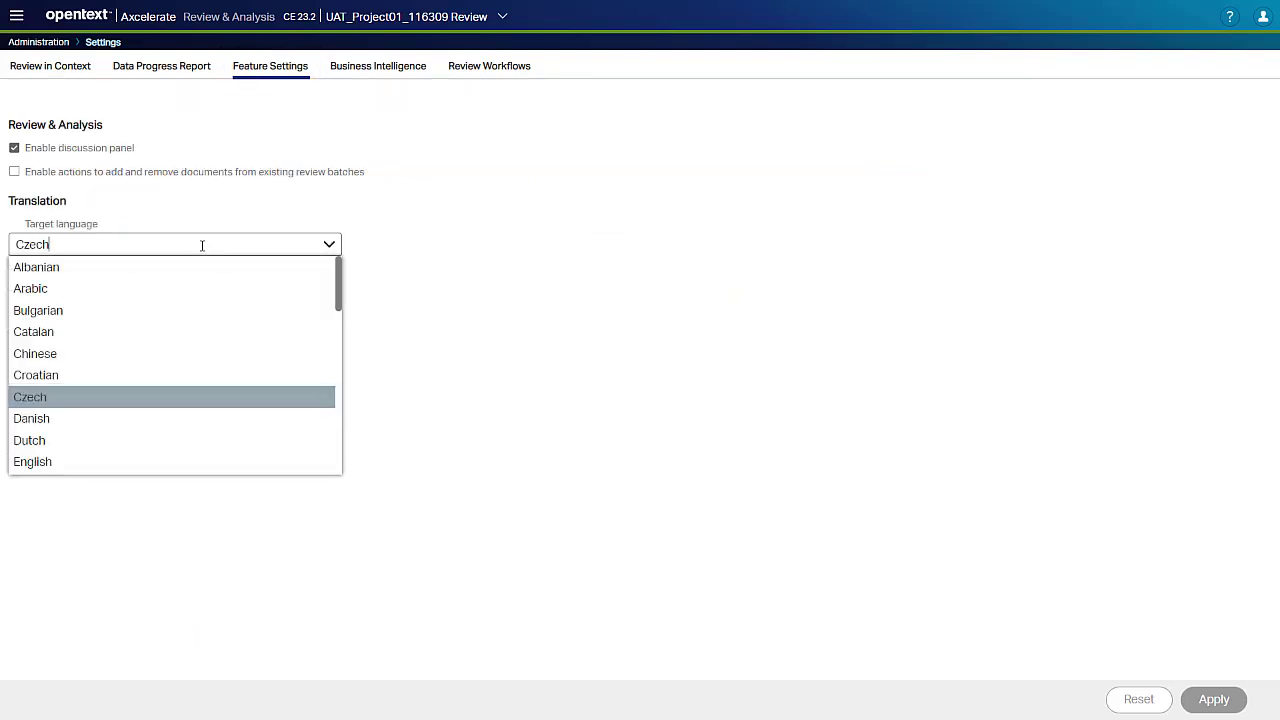
left_click(183, 464)
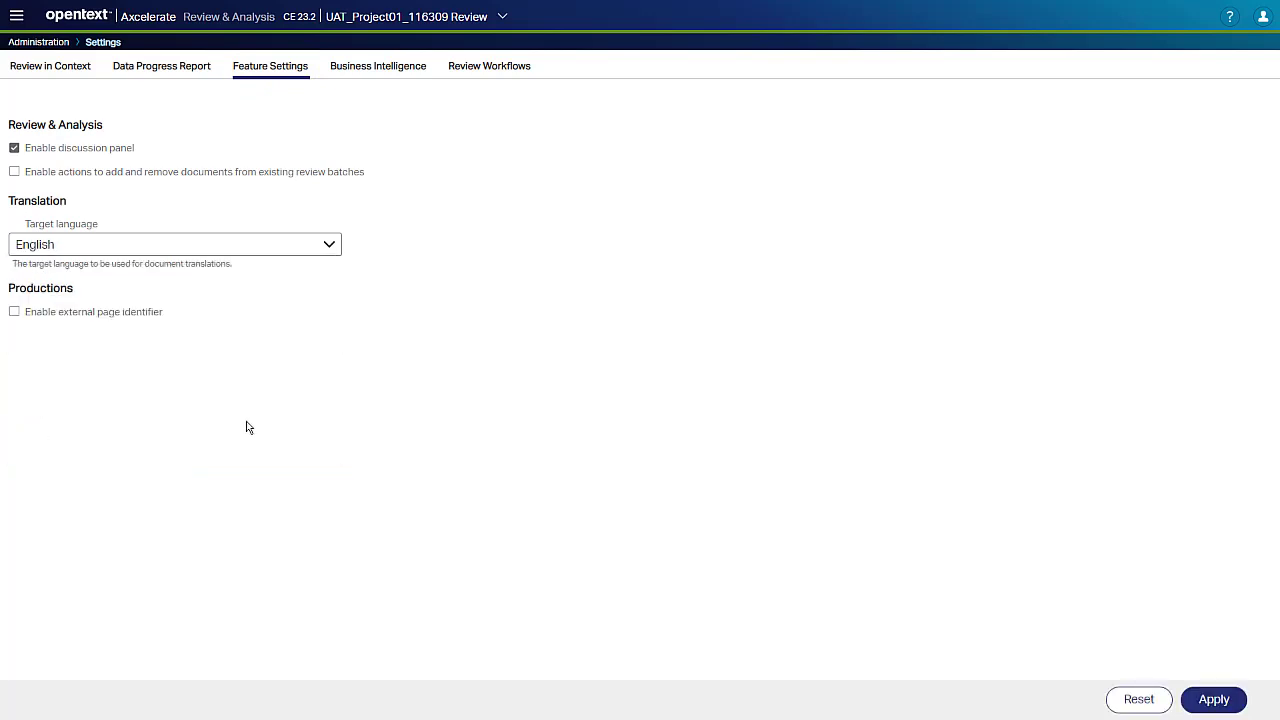
left_click(1214, 699)
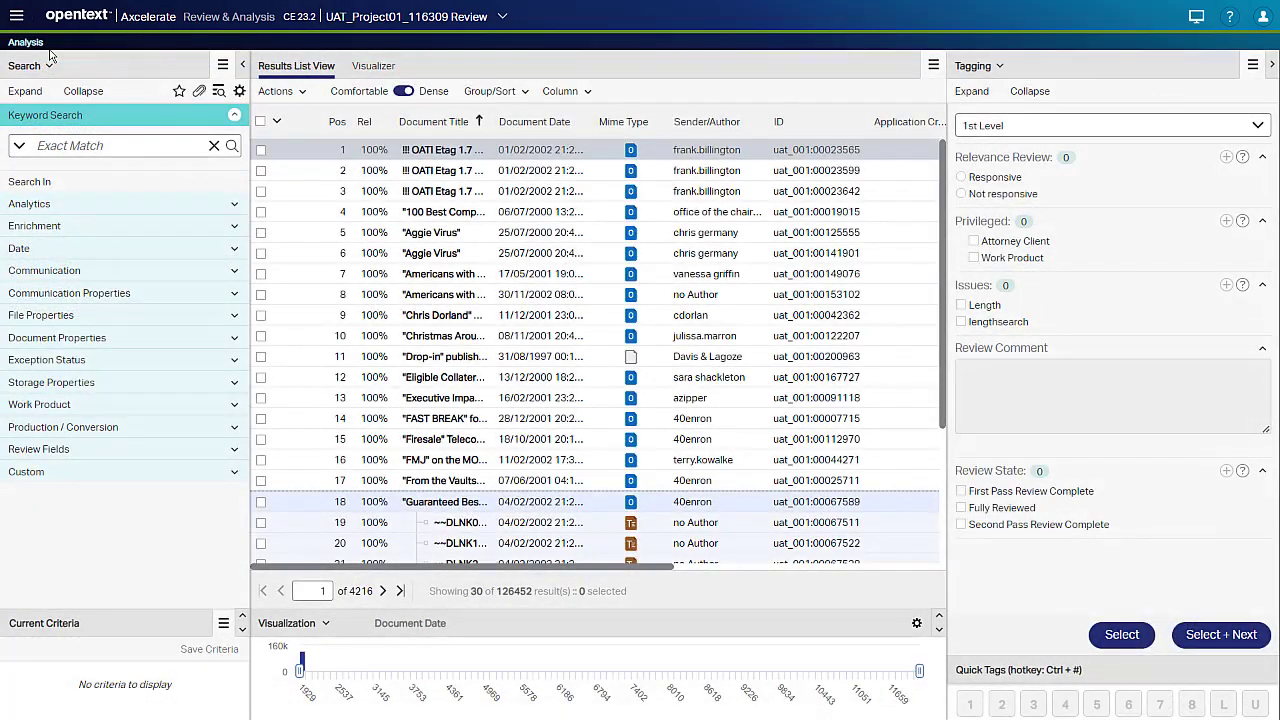
Filter the document results by the Analytics Language value French
left_click(29, 203)
left_click(120, 262)
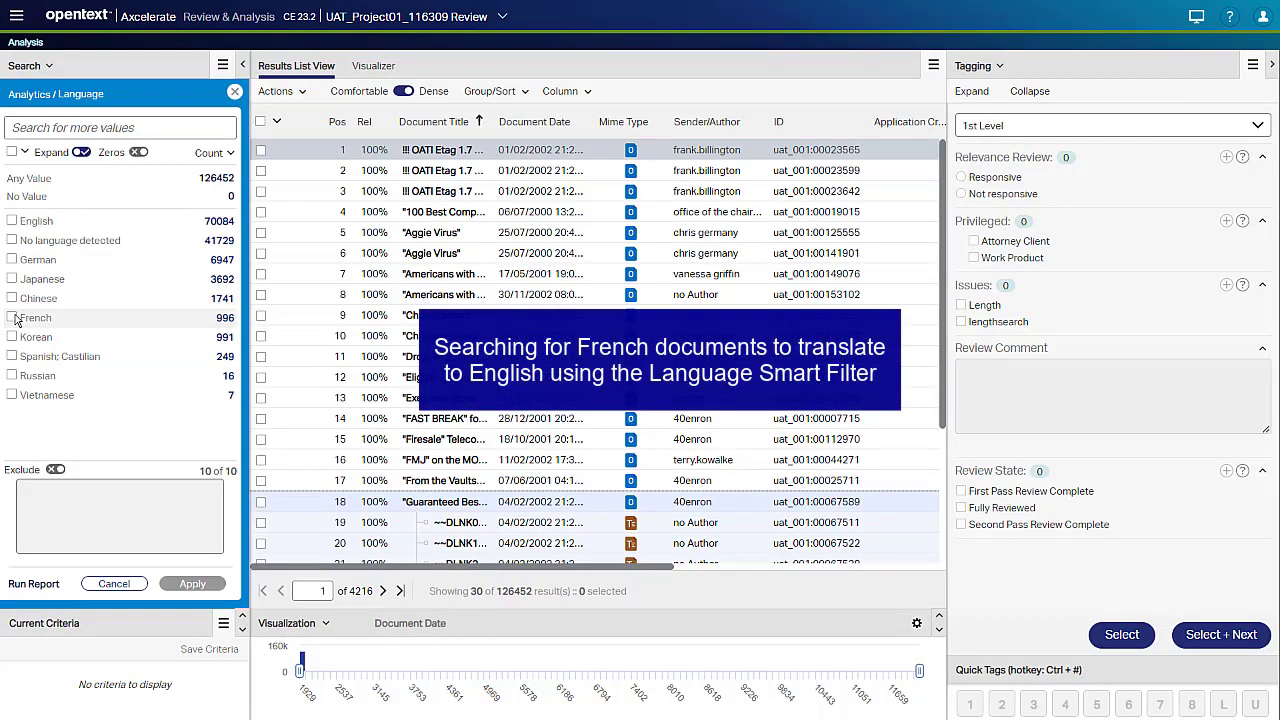
left_click(31, 322)
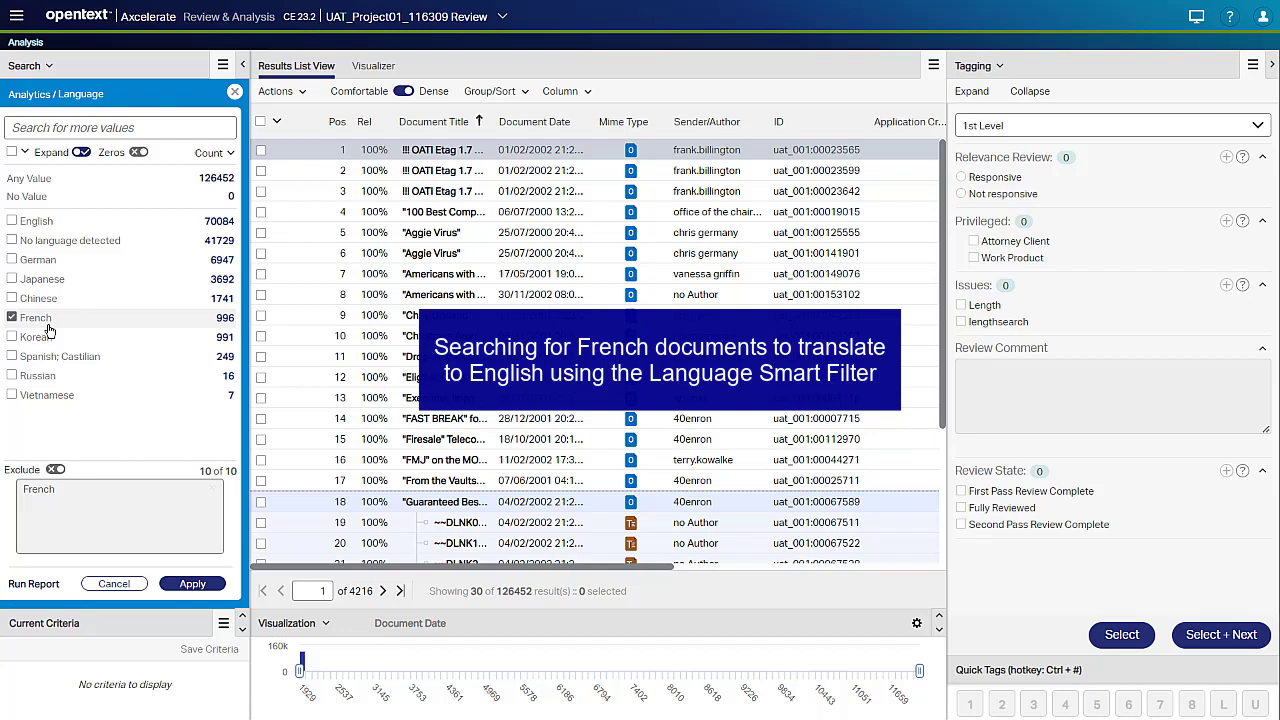
left_click(213, 589)
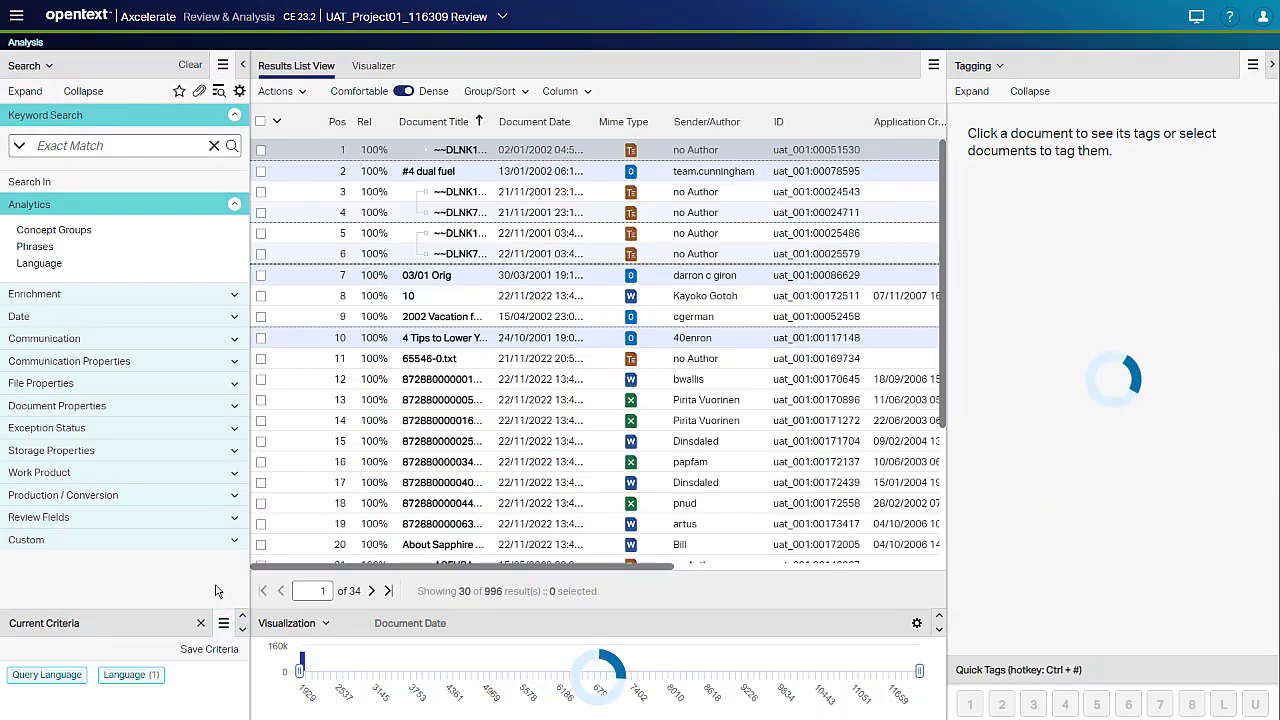
Submit all visible documents for translation with the third-party acknowledgement accepted, and open the Jobs page
left_click(279, 121)
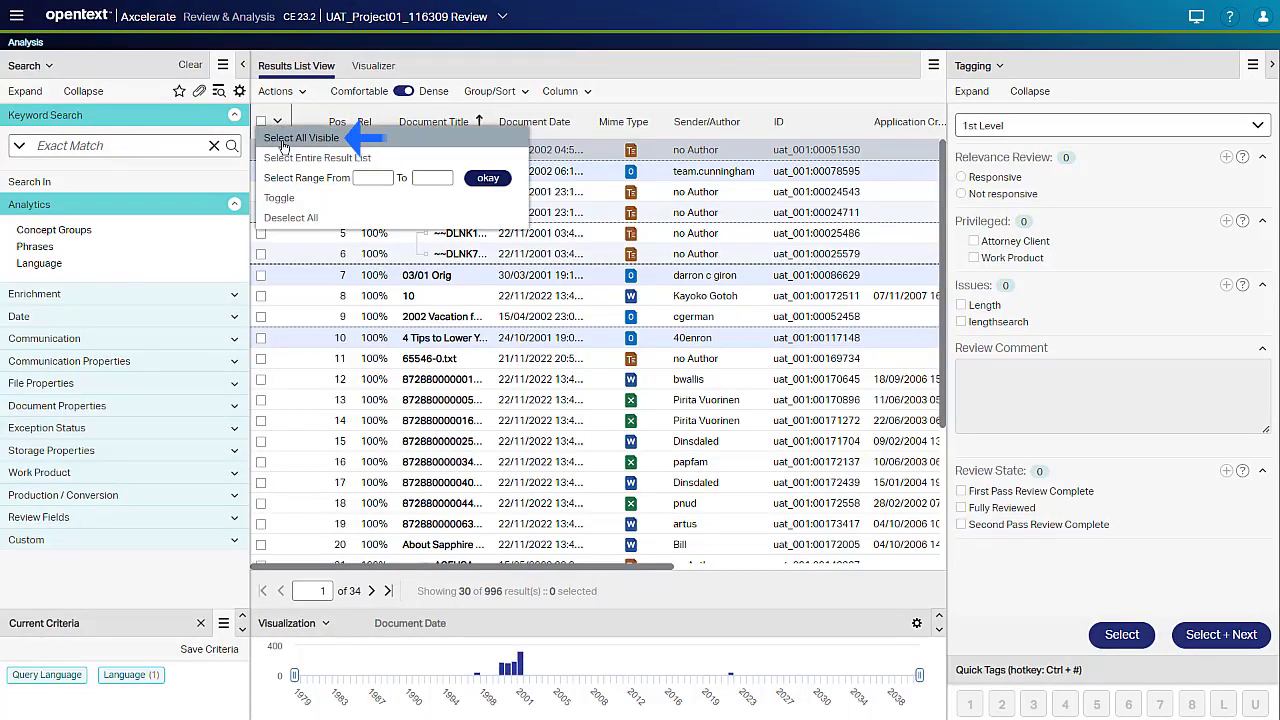
left_click(300, 138)
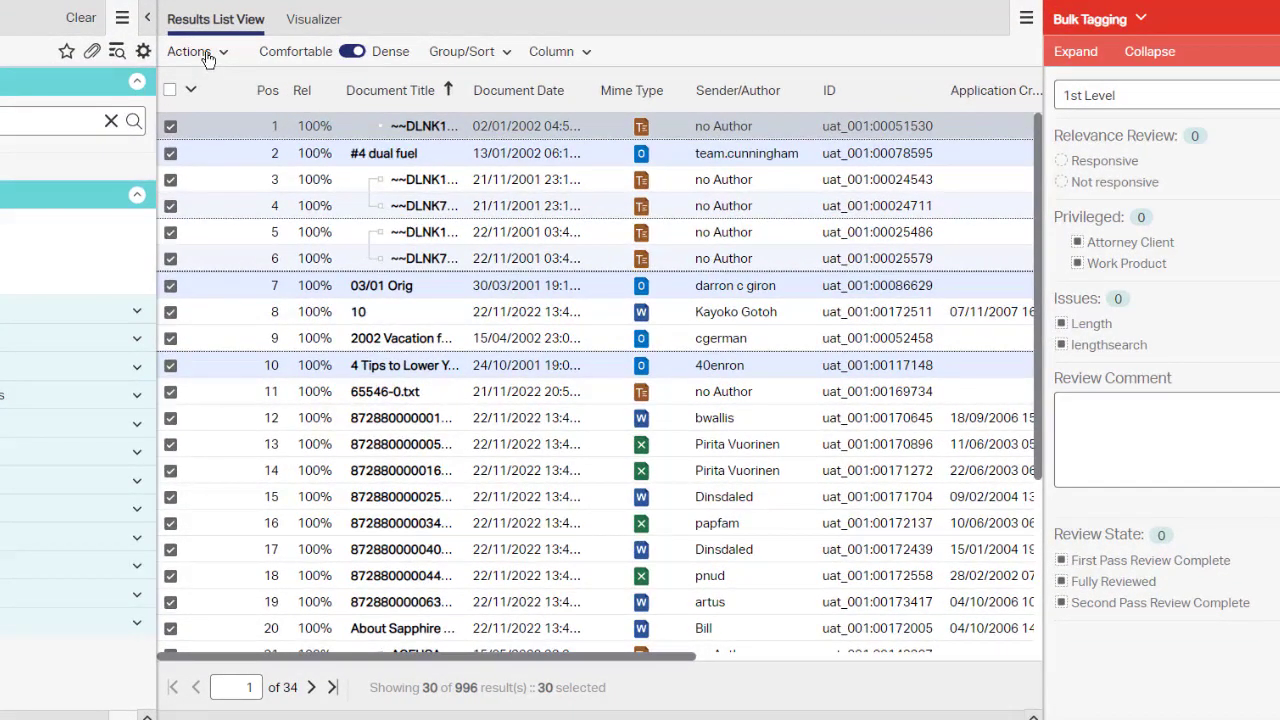
left_click(208, 57)
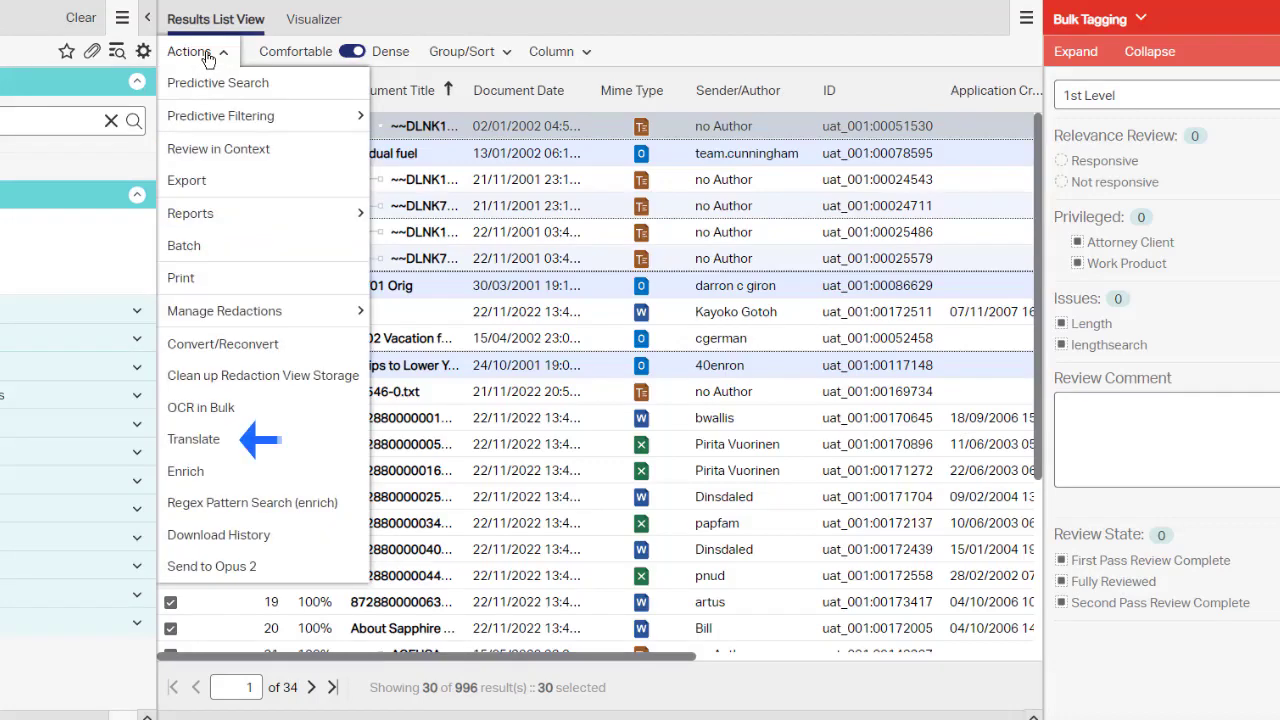
left_click(215, 441)
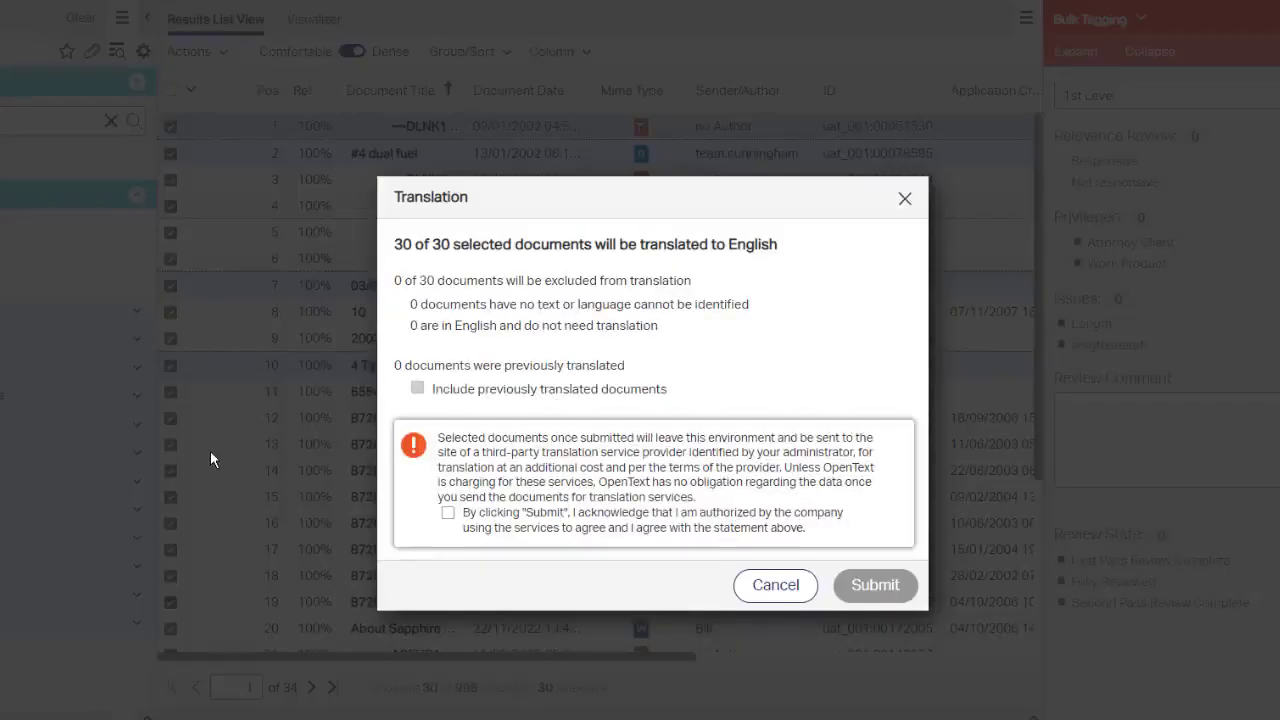
left_click(447, 513)
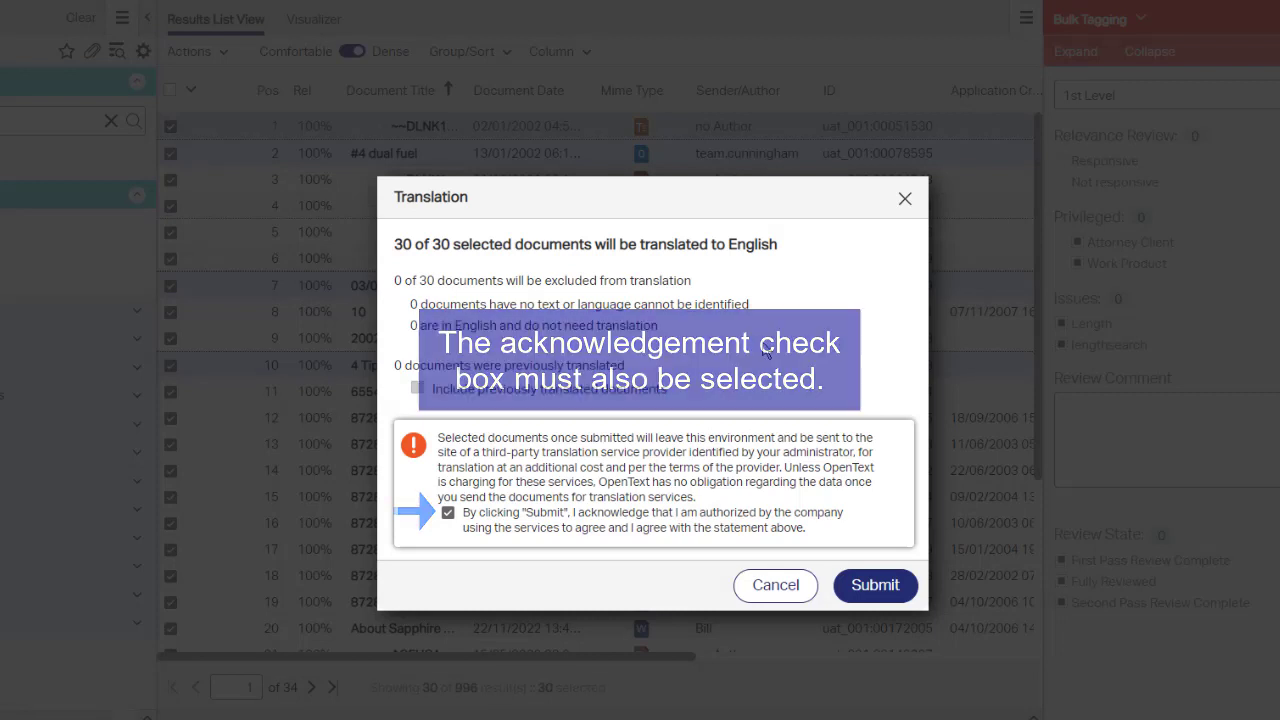
left_click(901, 587)
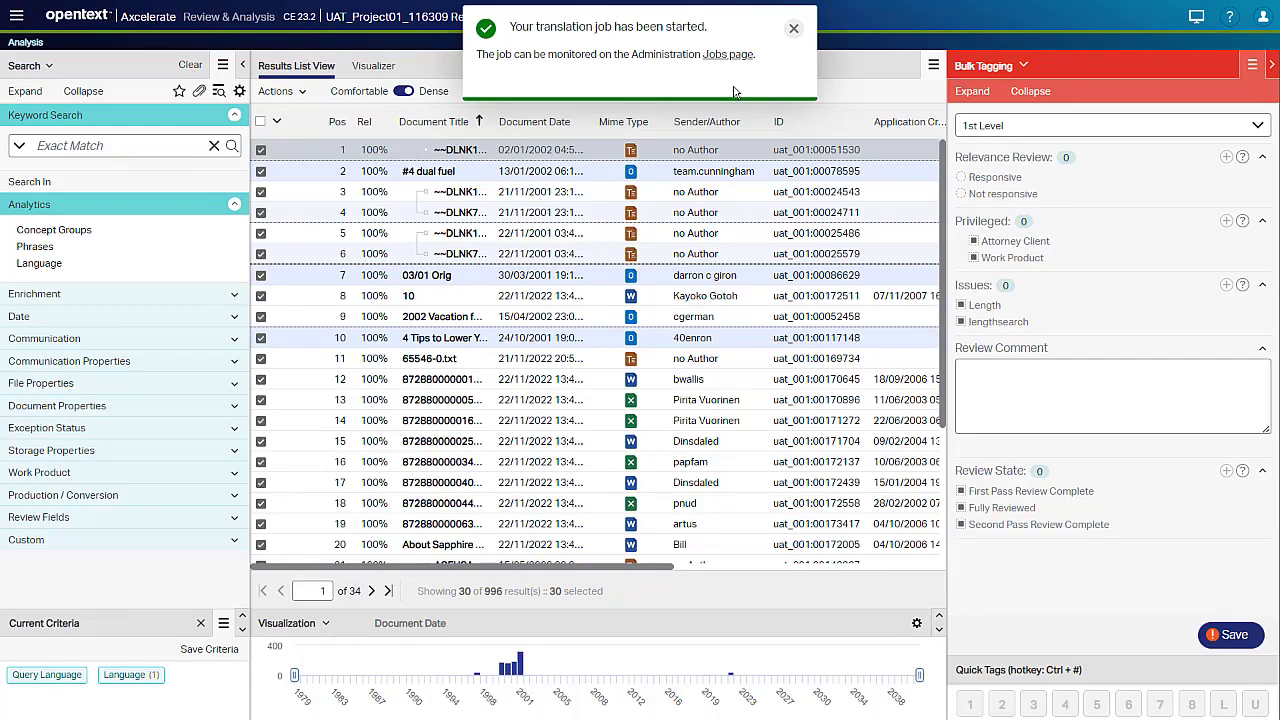
left_click(727, 56)
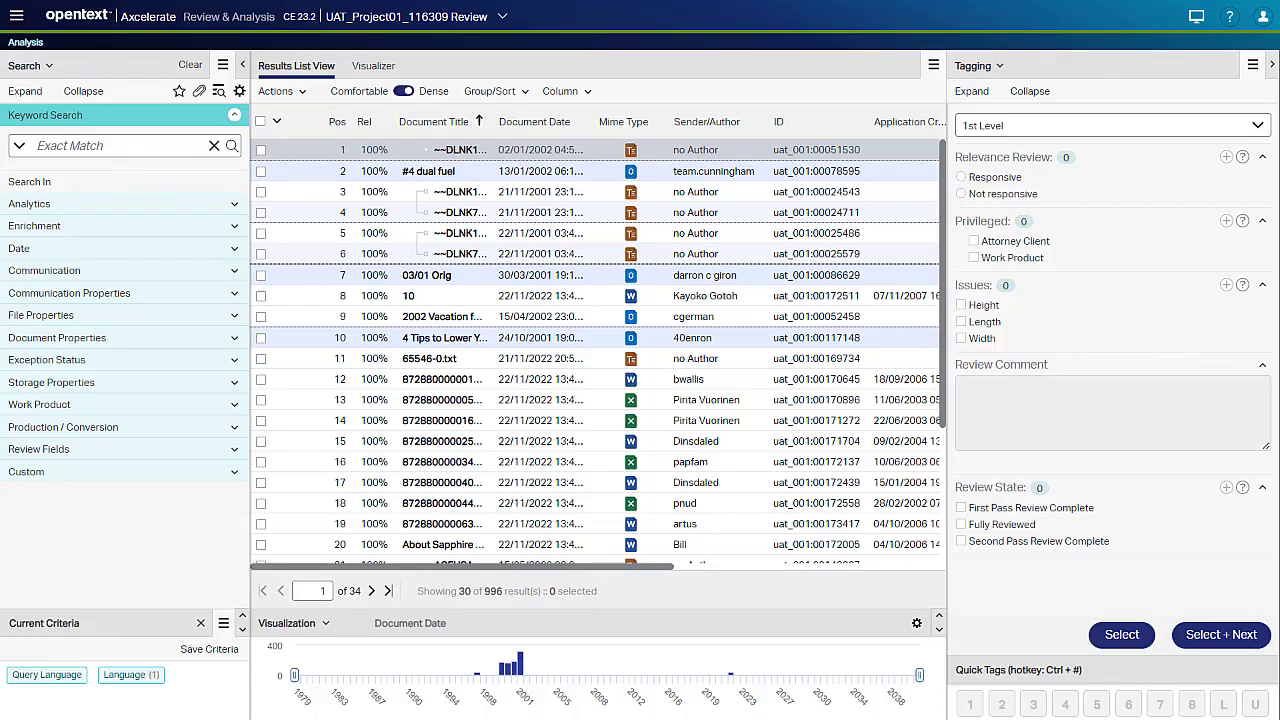
Narrow the results to the Amazon translation job using the Job Processing filter with "translation", and read through a translated document
left_click(212, 404)
scroll(193, 468, "down", 3)
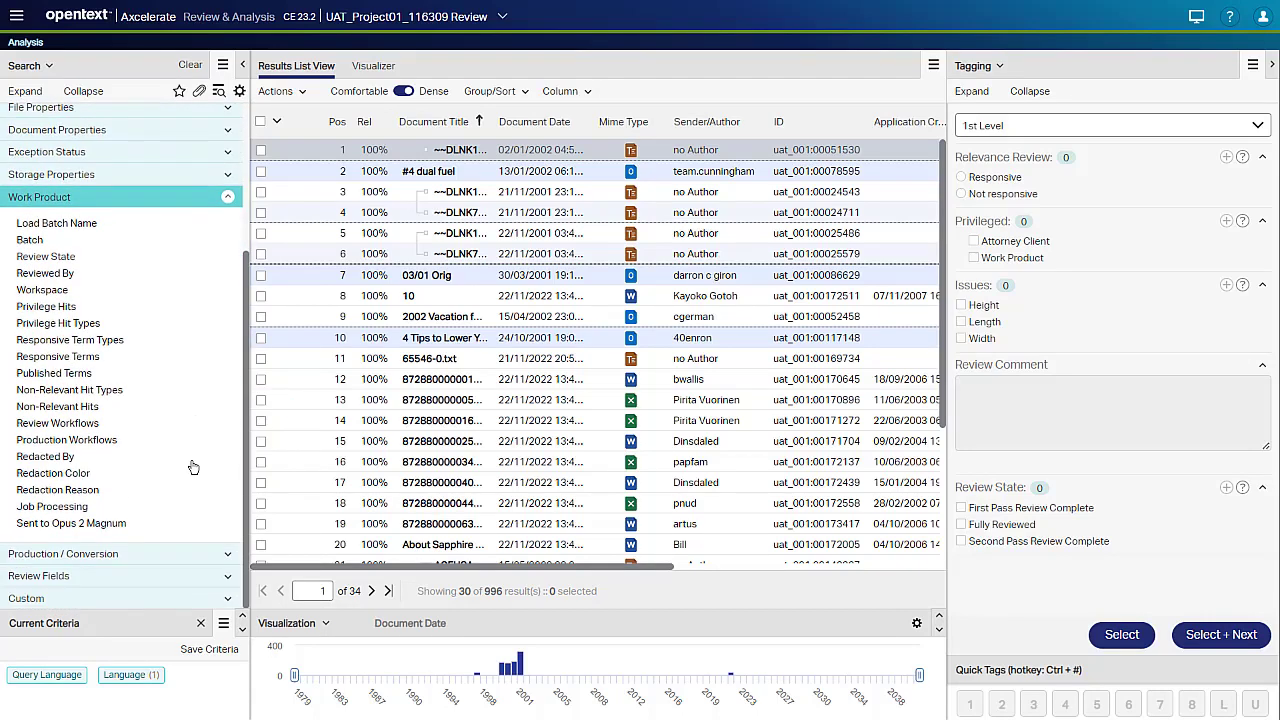
left_click(70, 510)
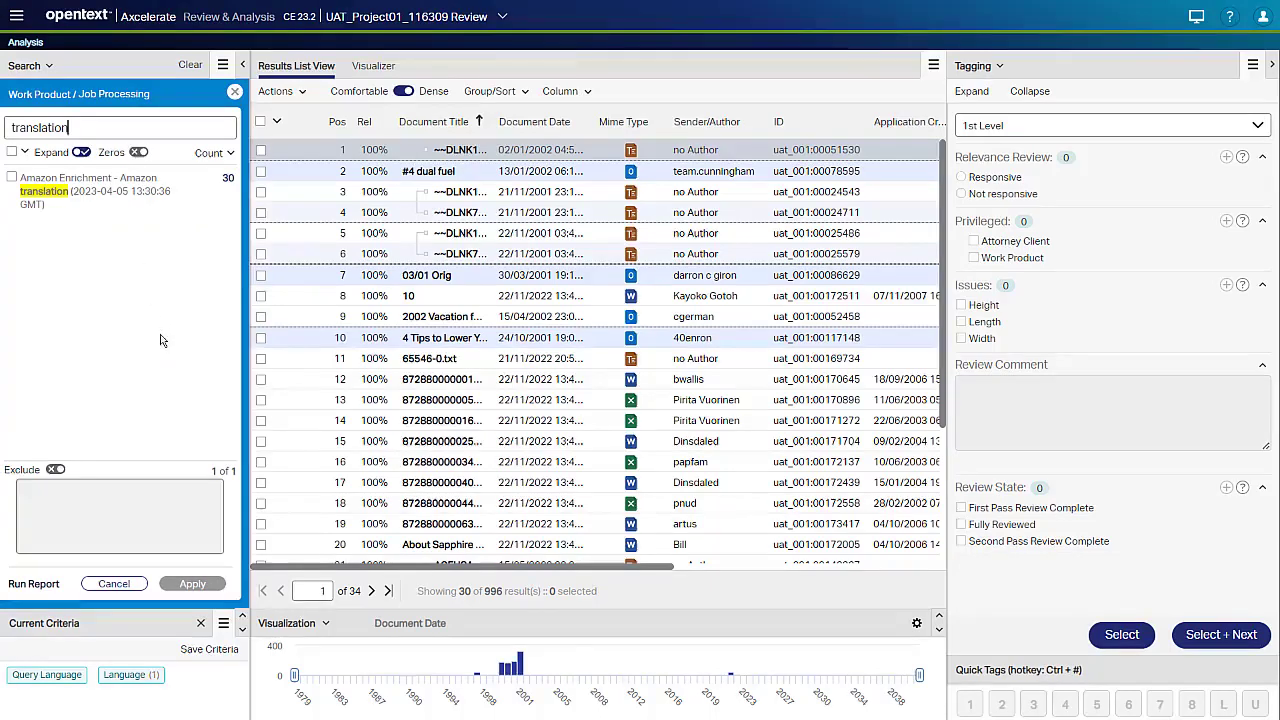
left_click(227, 179)
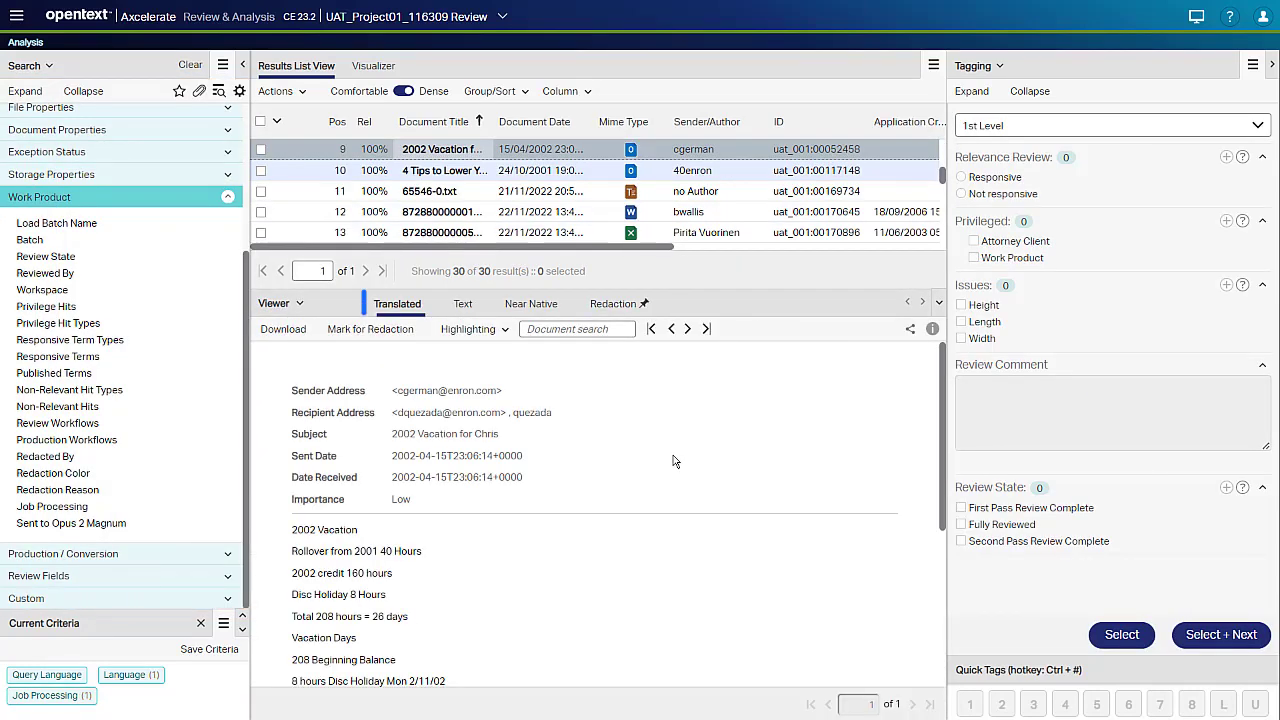
scroll(674, 461, "down", 5)
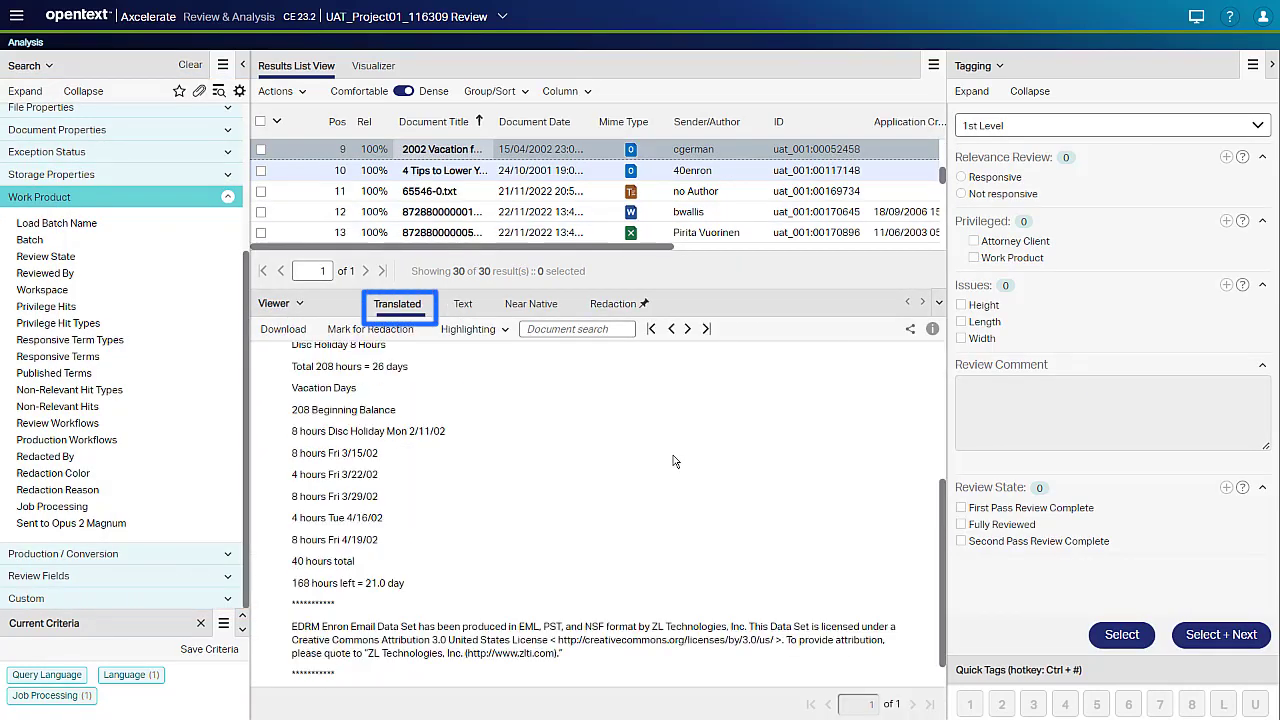
scroll(674, 461, "up", 5)
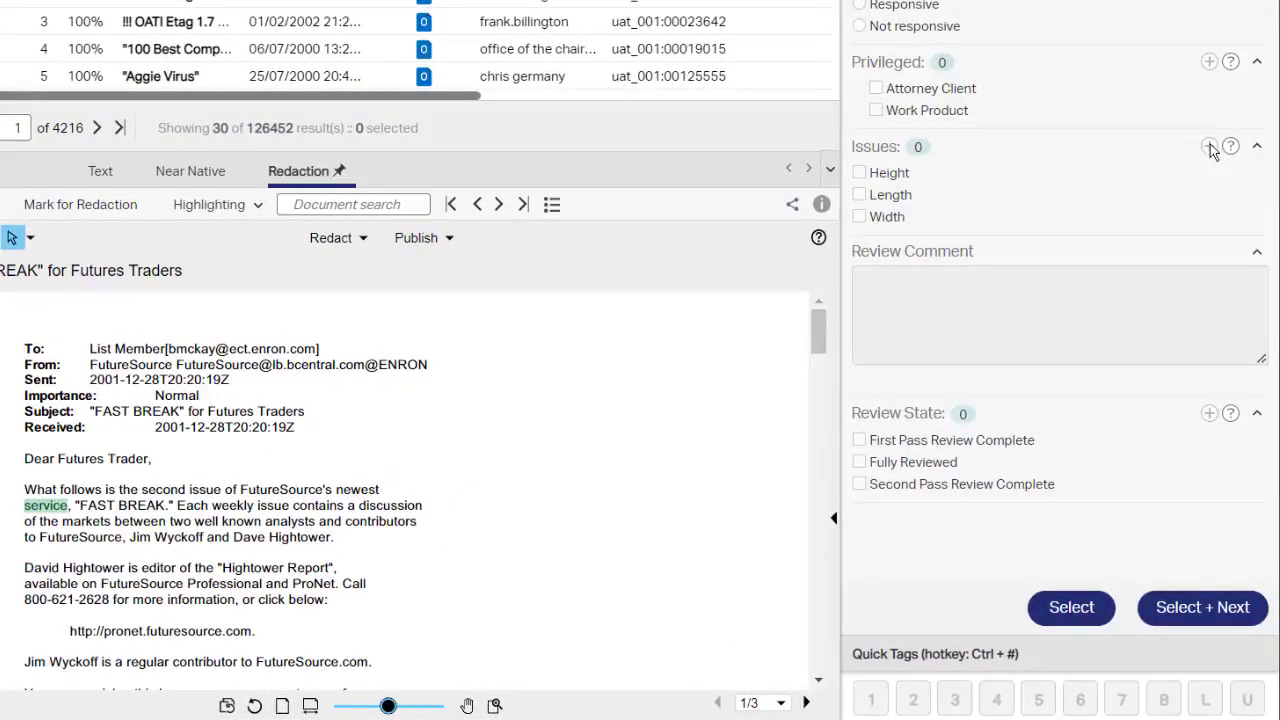
Try to add an Issues tag value named "Height" and dismiss the error notifications
left_click(1209, 147)
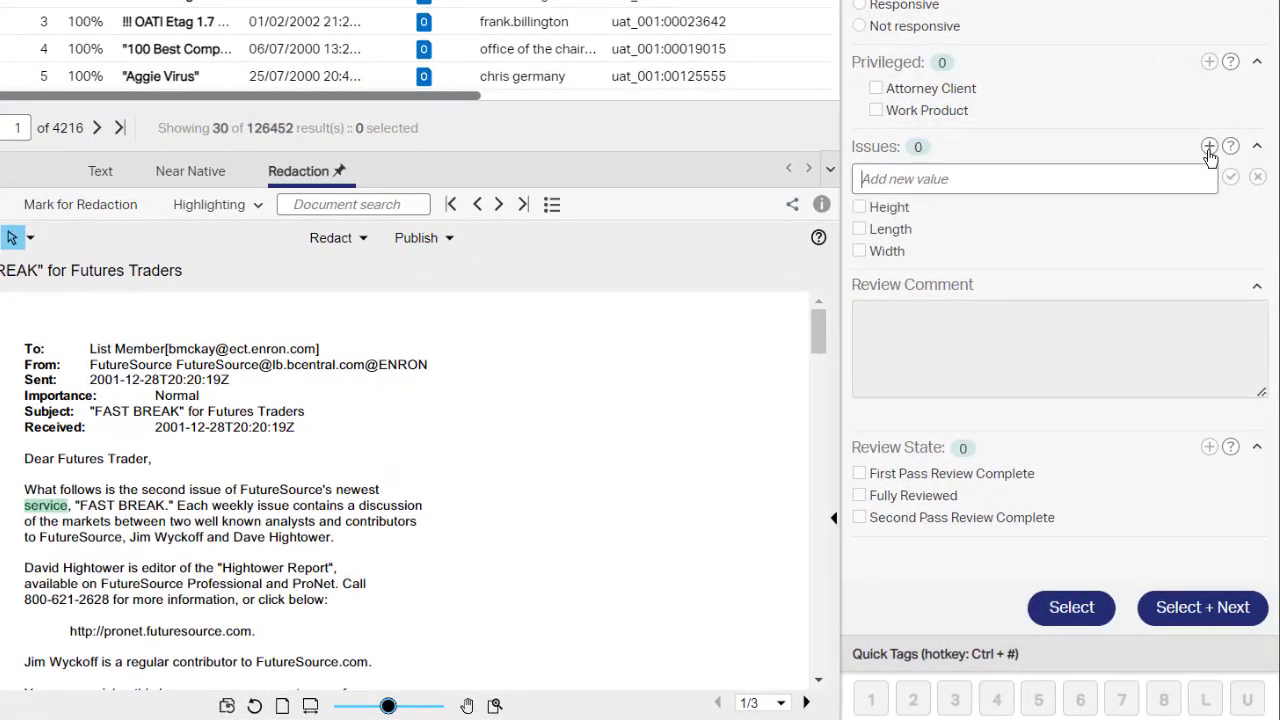
type("Height")
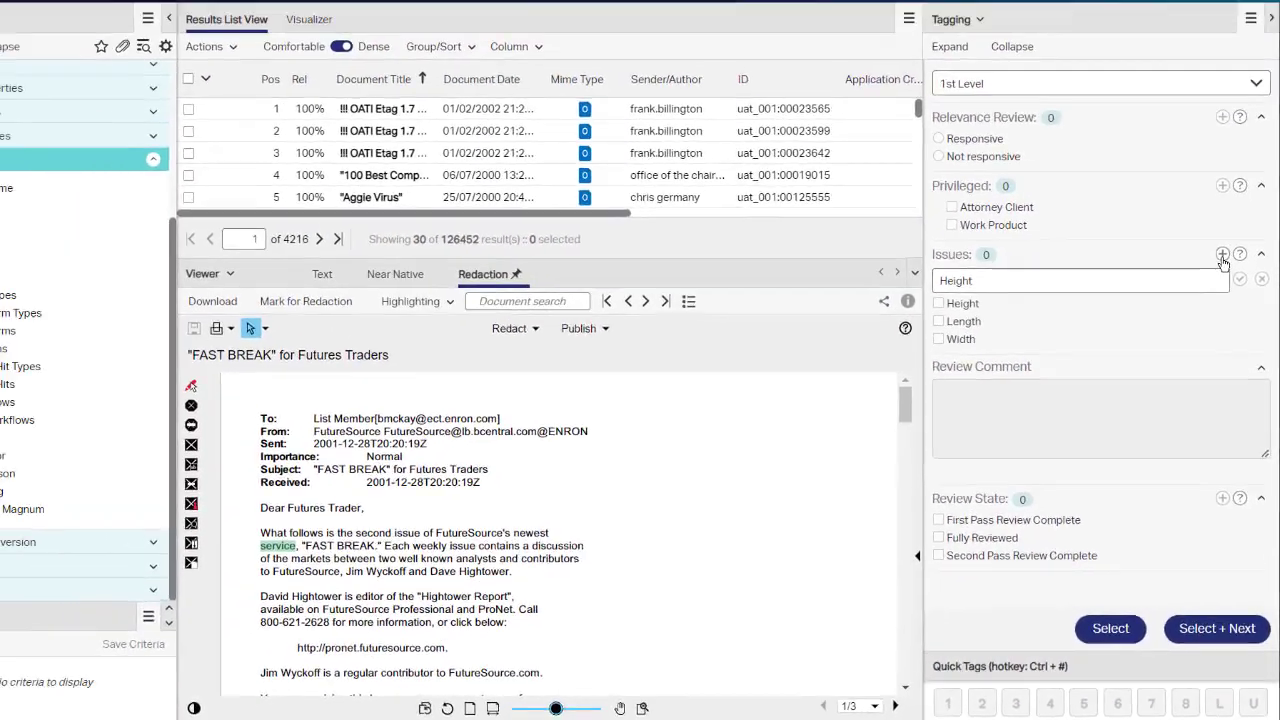
key("Return")
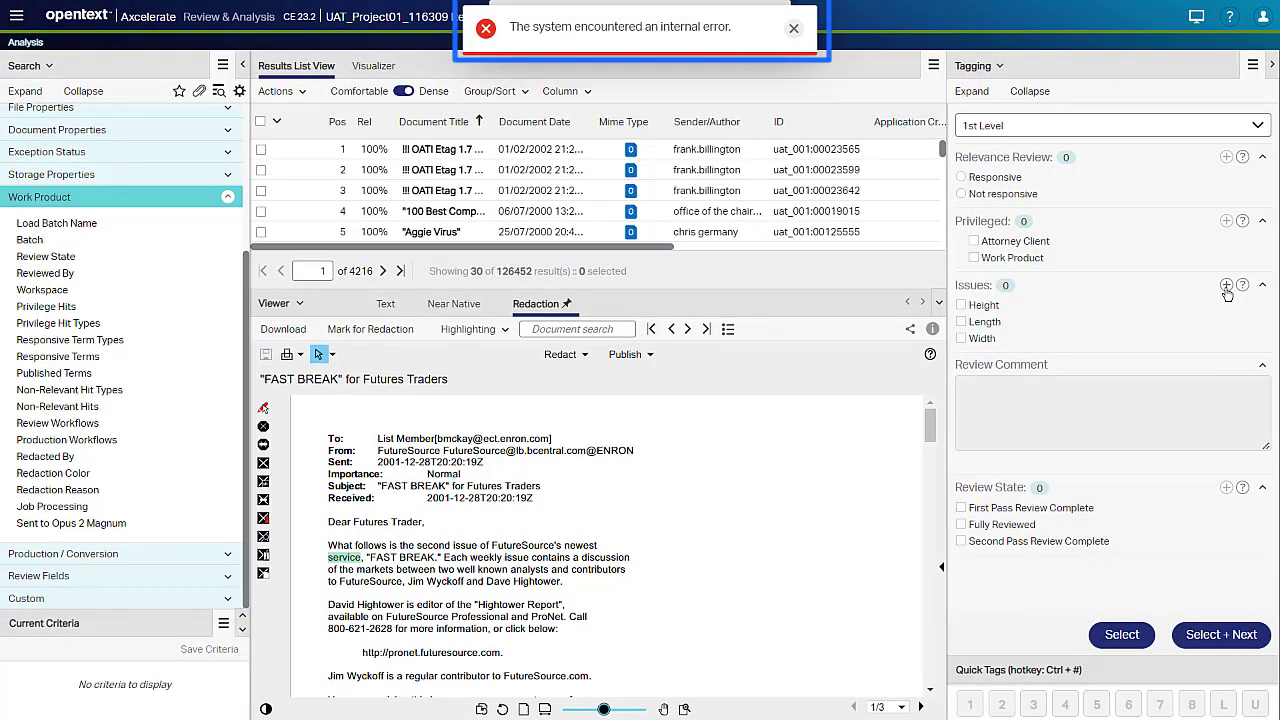
left_click(793, 30)
left_click(793, 30)
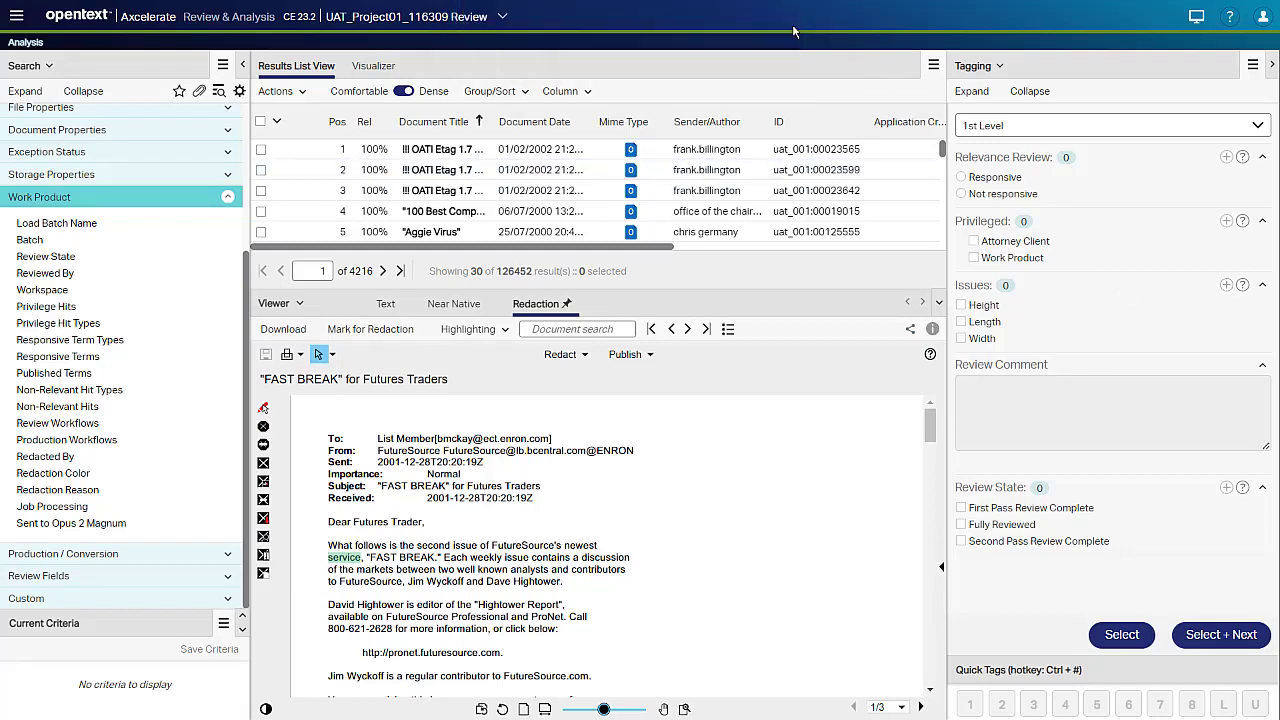
Switch from Tagging to Foldering and expand the CAN Redactions folder in the workspace
left_click(970, 66)
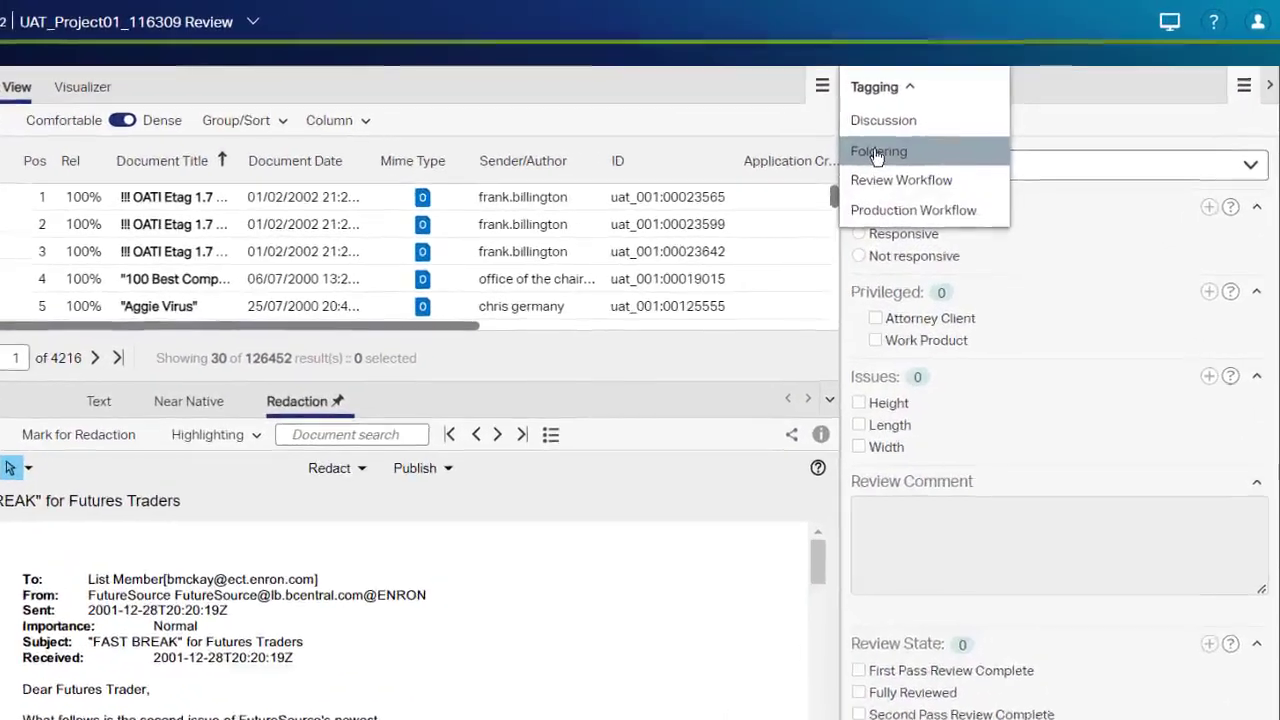
left_click(944, 126)
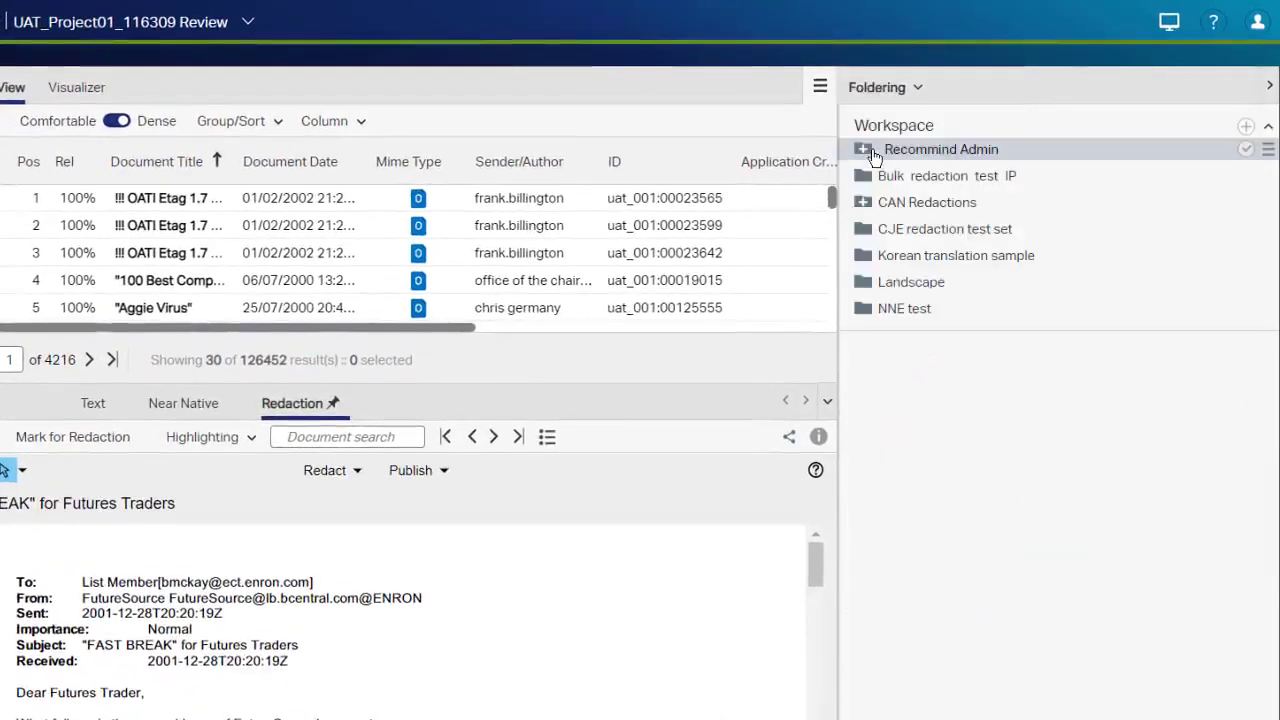
left_click(864, 203)
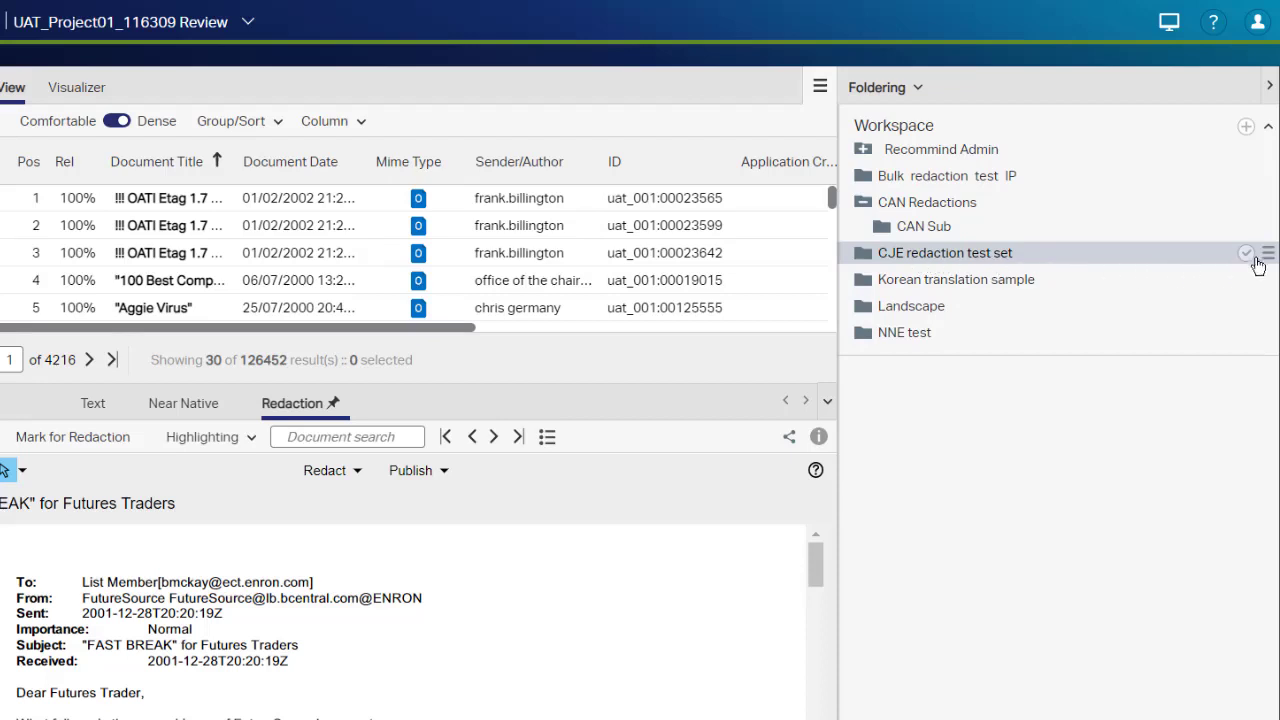
Try to create a sub-folder named "CAN Sub" under CJE redaction test set and dismiss the error notifications
left_click(1268, 255)
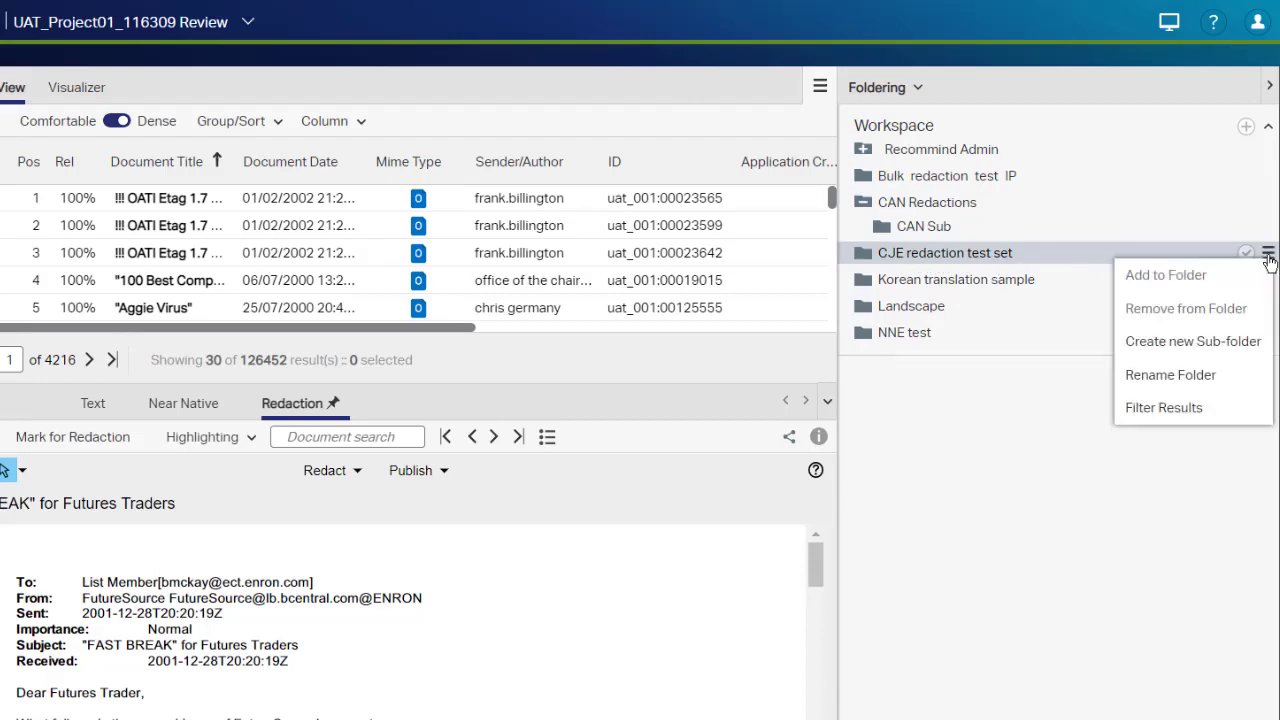
left_click(1262, 340)
type("CAN Sub")
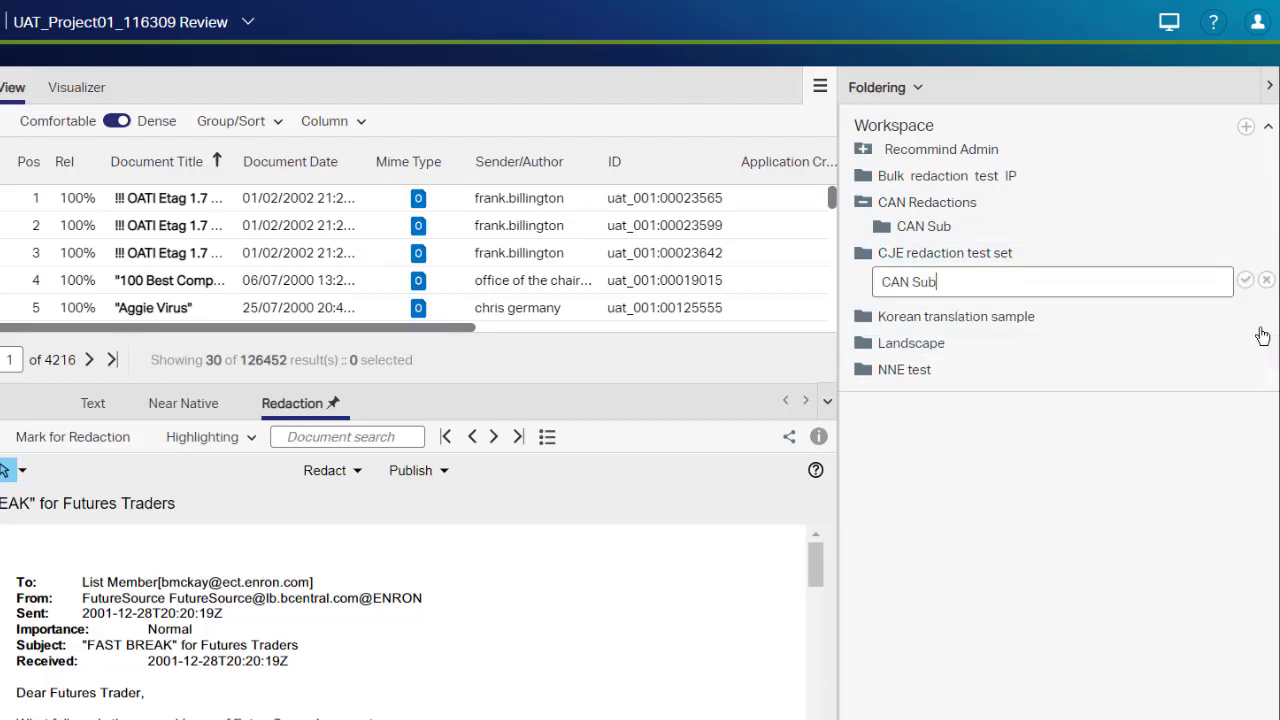
key("Return")
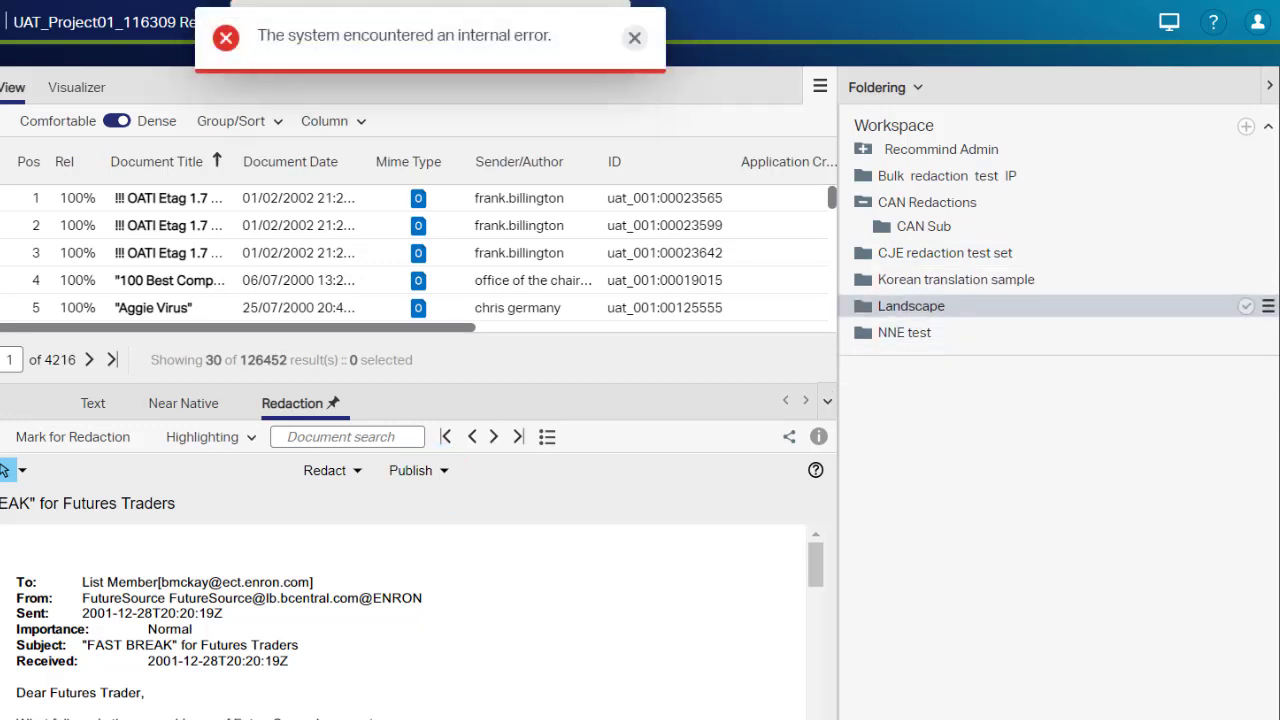
left_click(636, 40)
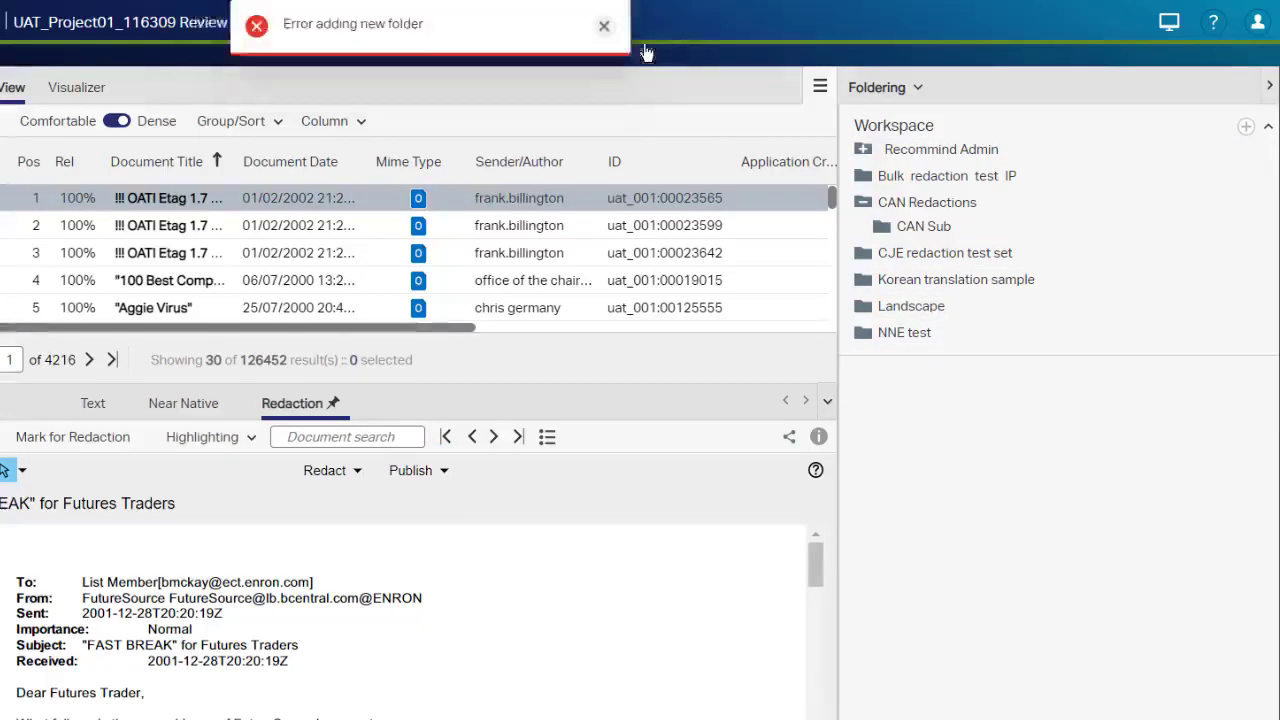
left_click(606, 26)
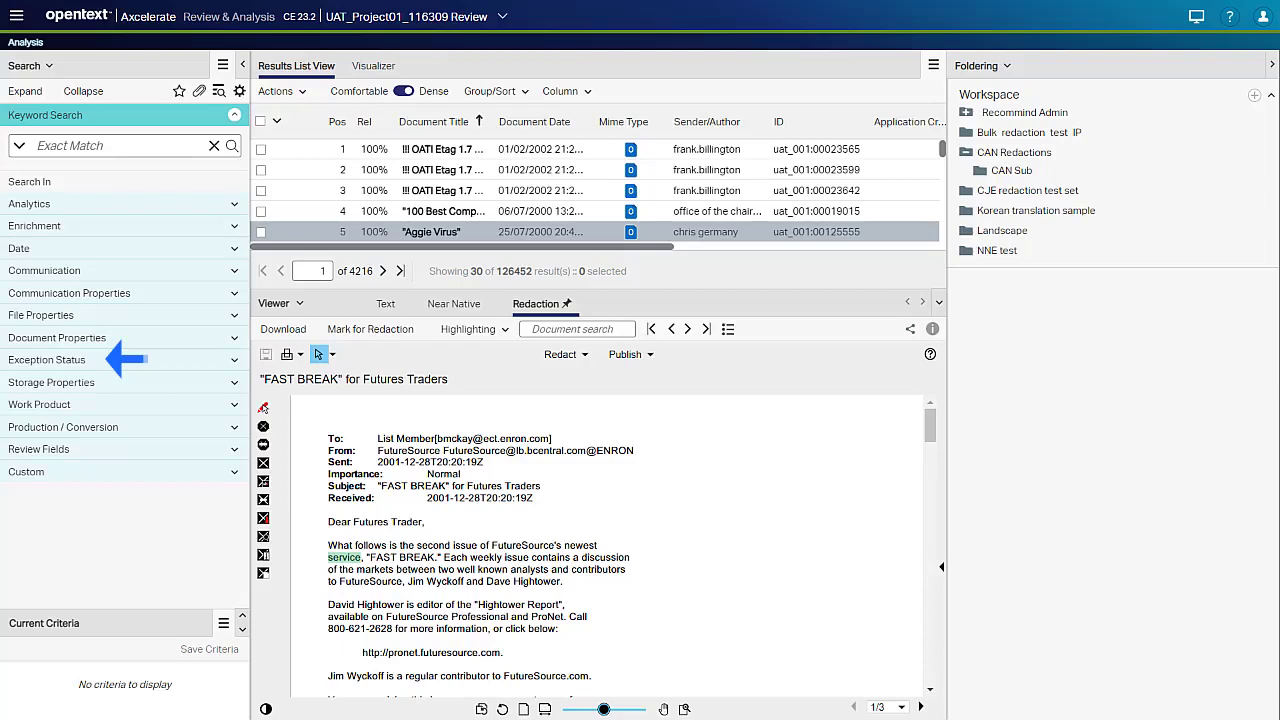
Expand the Exception Status and File Properties search filter groups to view their filters
left_click(205, 363)
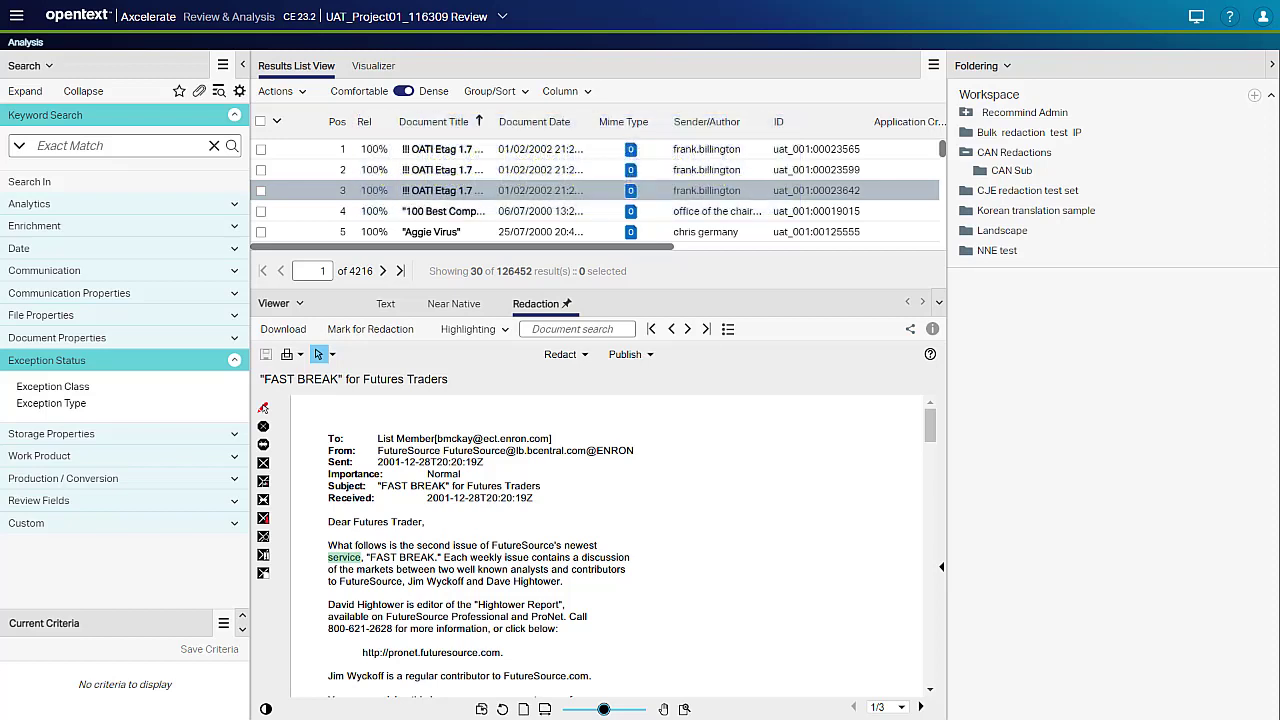
left_click(234, 315)
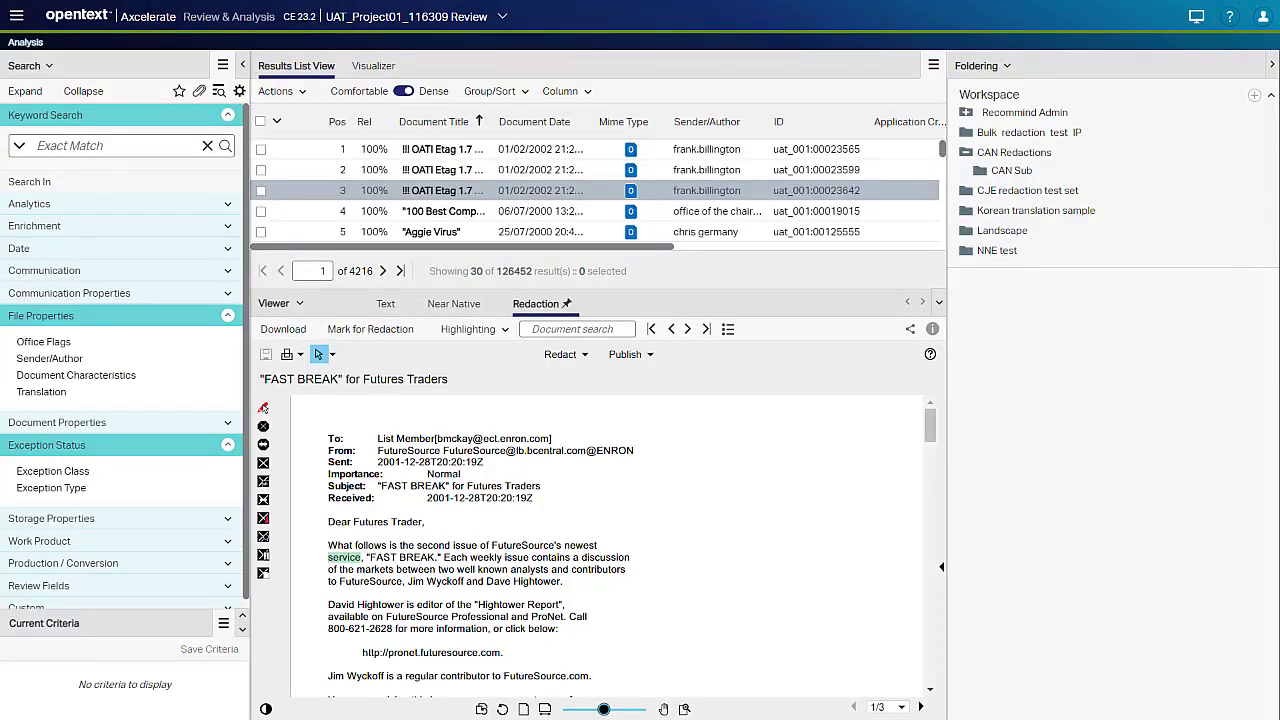
Filter the documents by the Document Characteristics value Without Text and select the entire result list
left_click(109, 378)
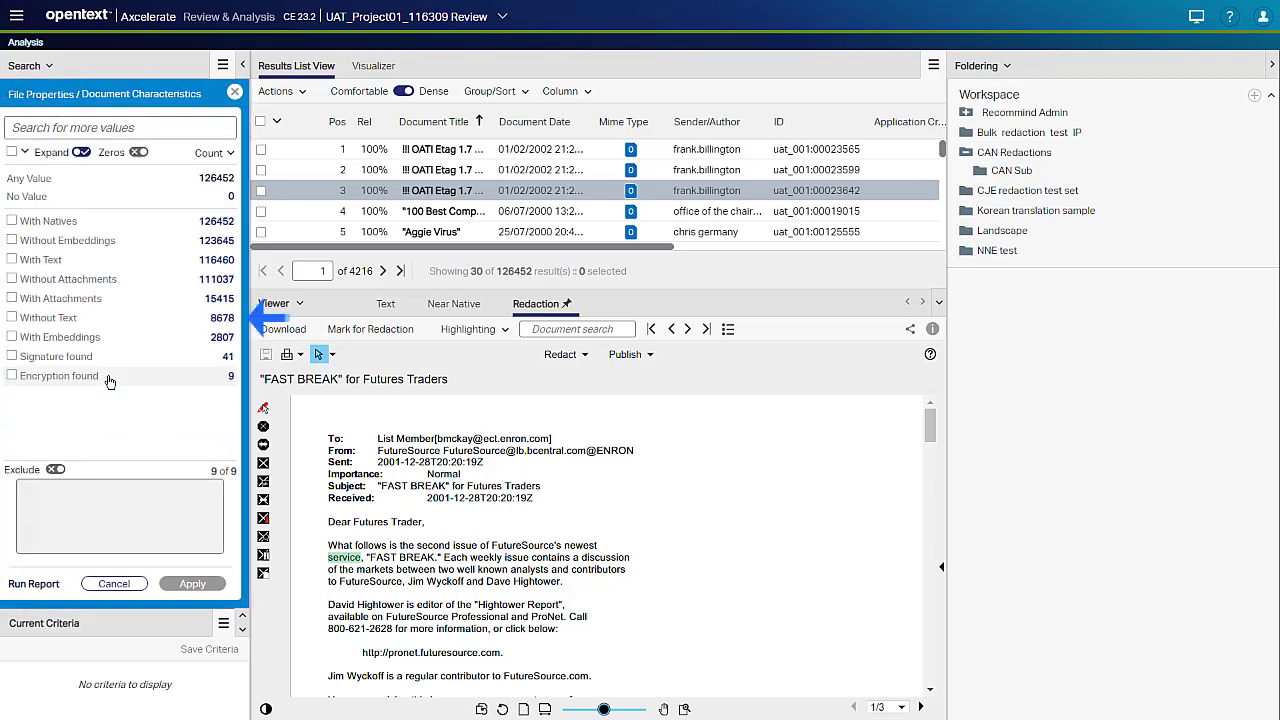
left_click(222, 318)
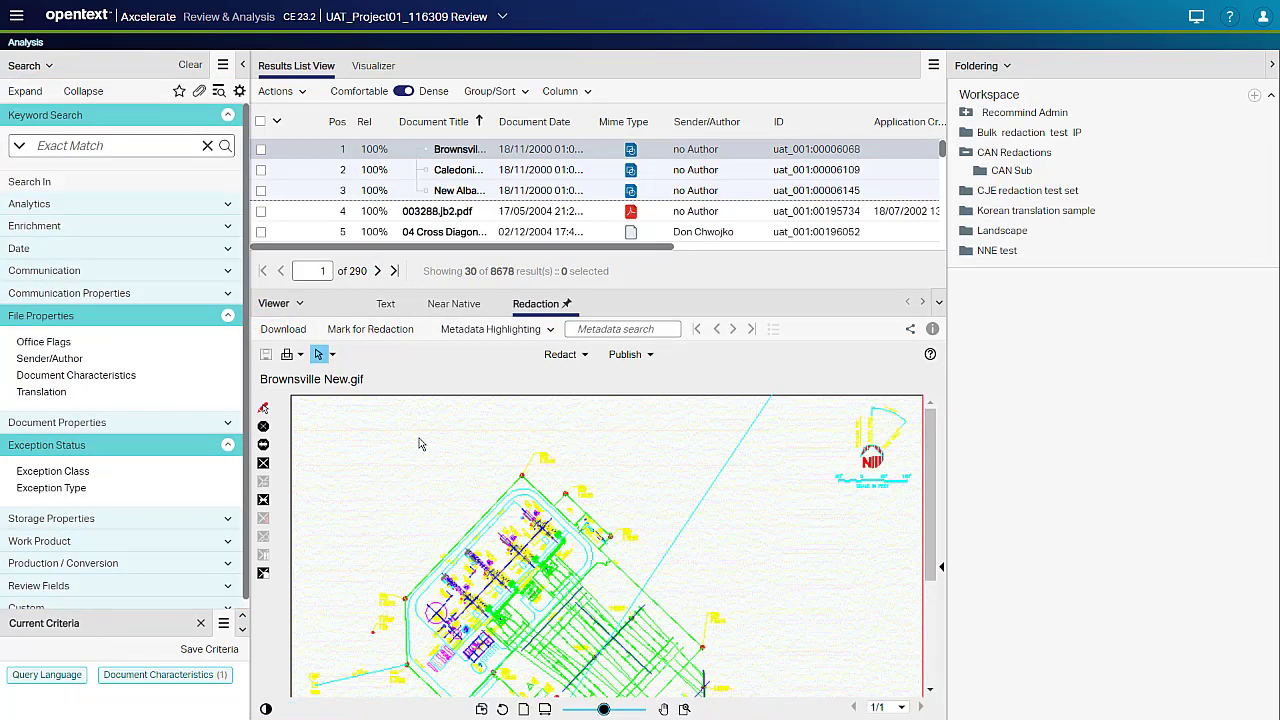
left_click(279, 122)
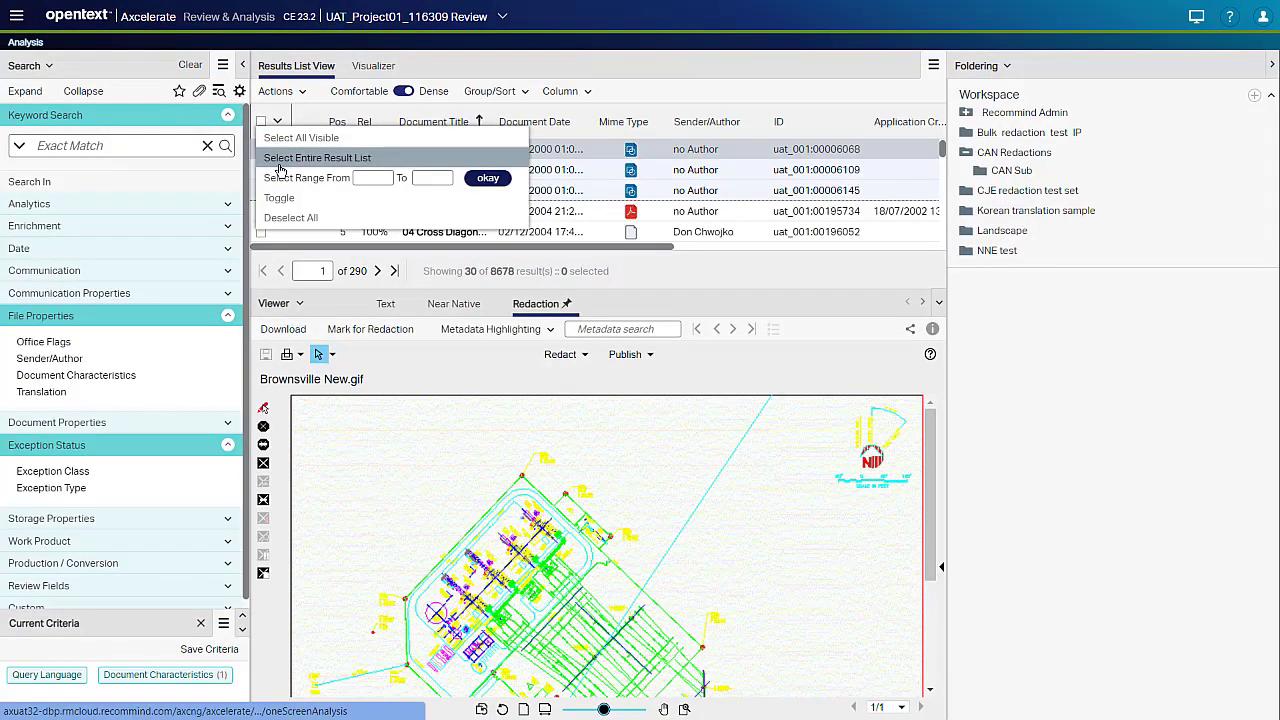
left_click(280, 165)
Run a bulk OCR job named "OCR job for can" on the selected documents
left_click(278, 91)
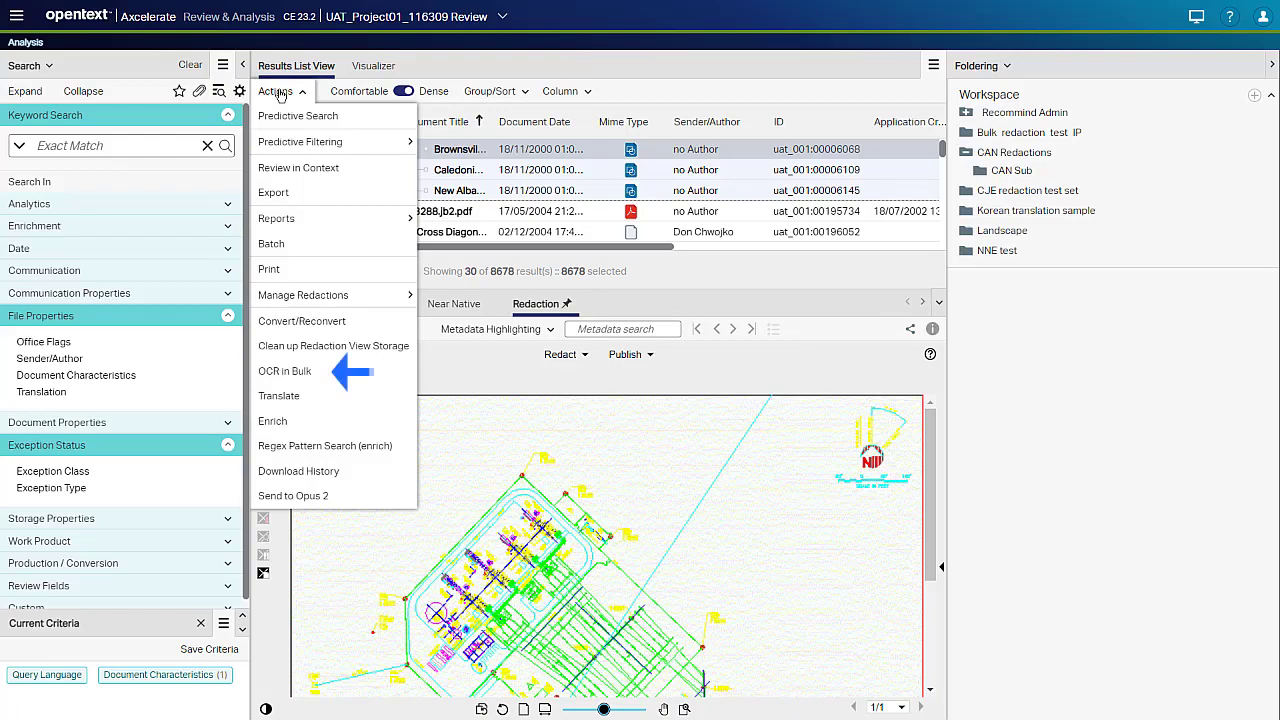
left_click(284, 371)
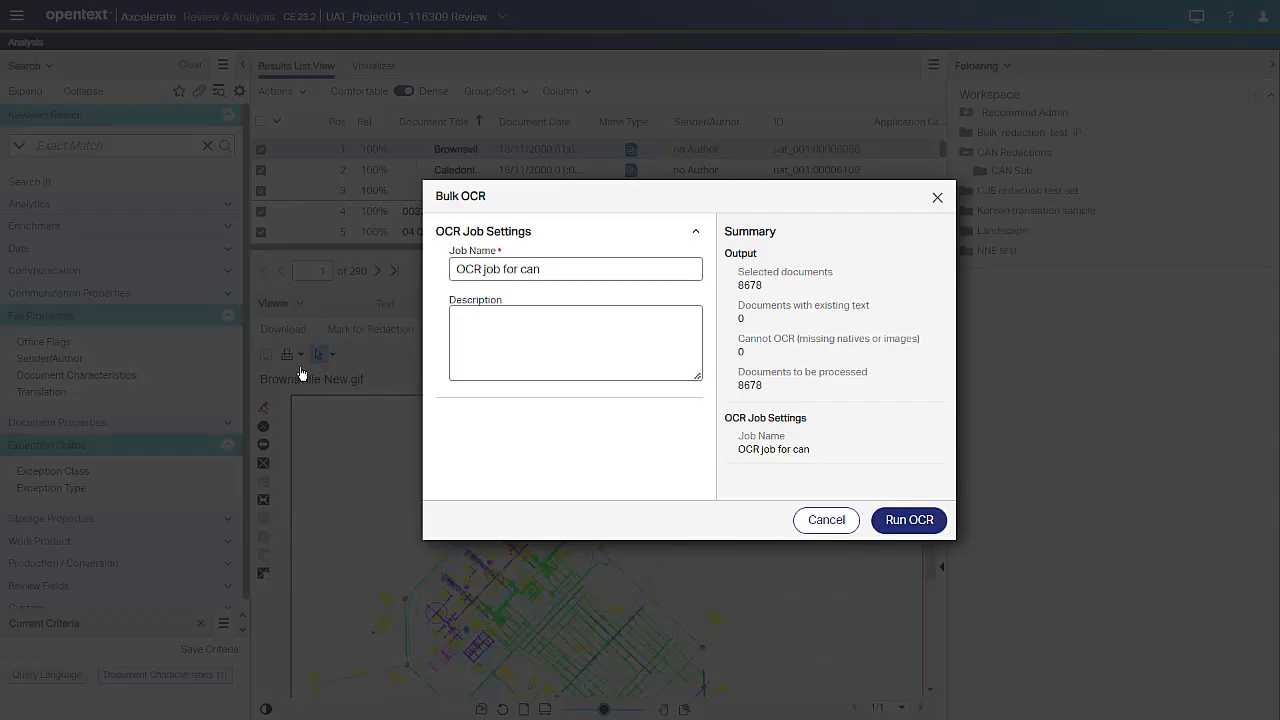
left_click(909, 520)
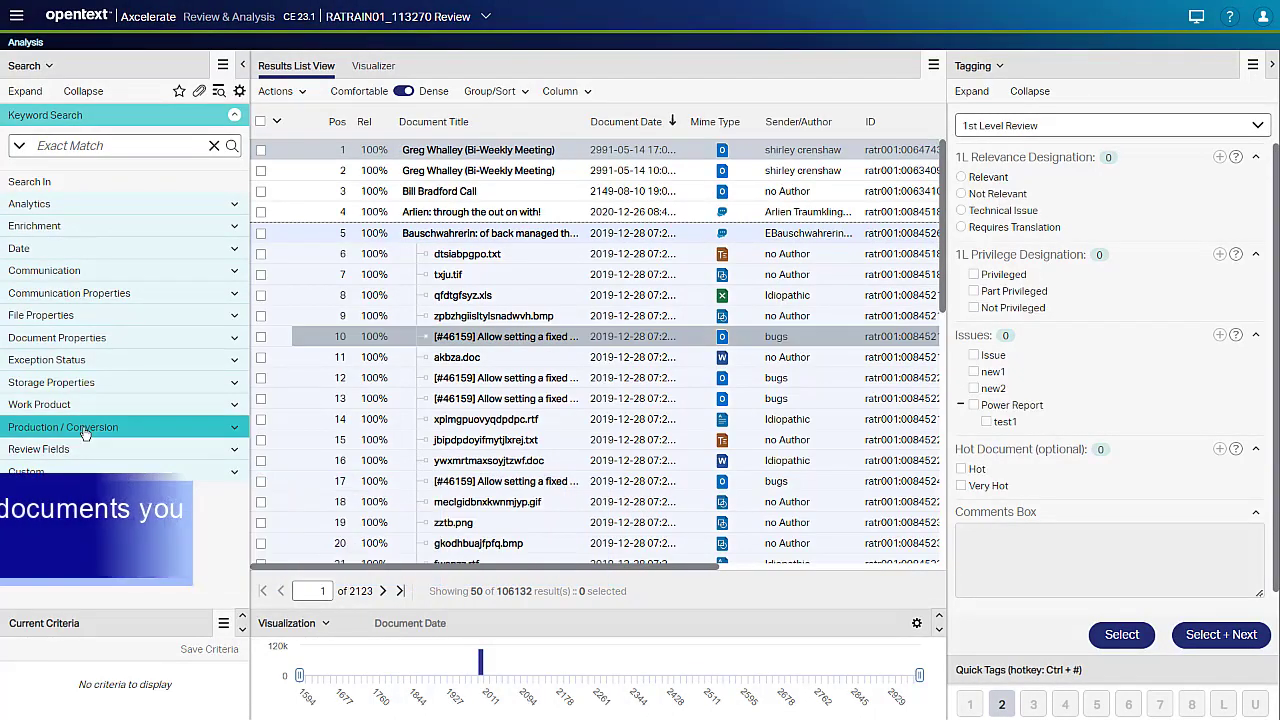
Filter the documents by the Conversion value Prepared for production and select all visible results
left_click(86, 427)
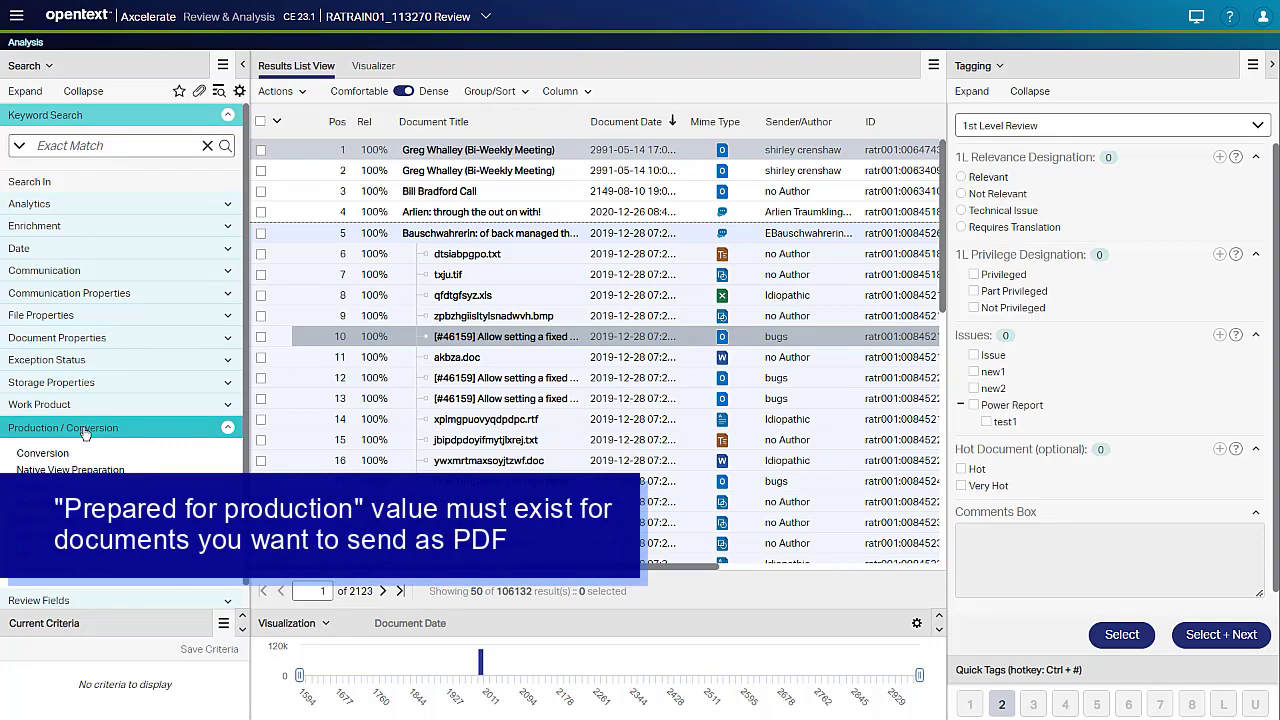
left_click(42, 453)
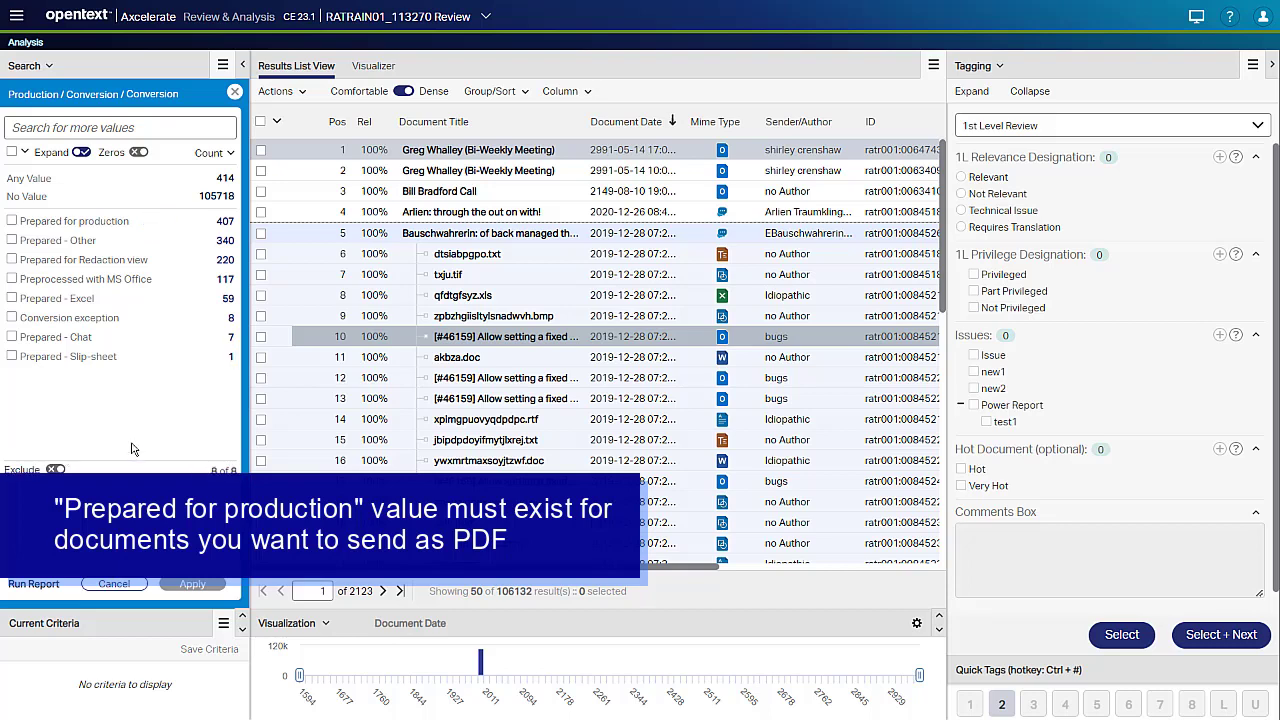
left_click(225, 223)
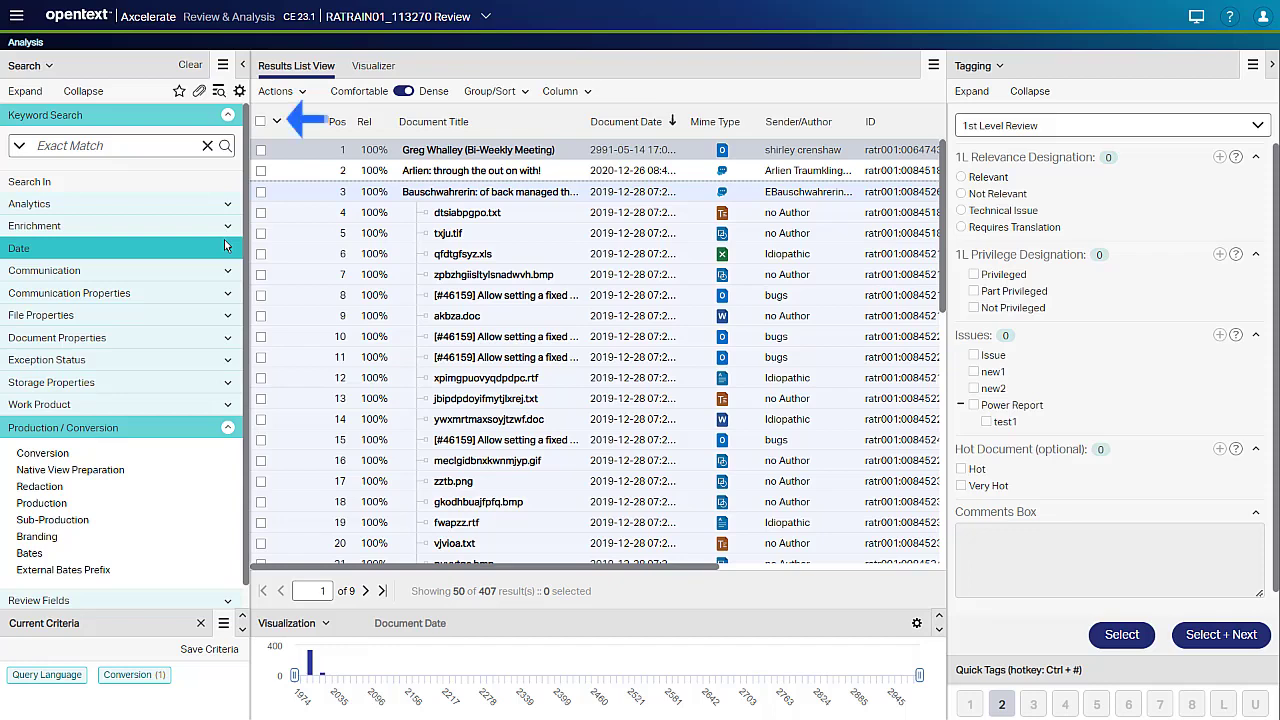
left_click(277, 121)
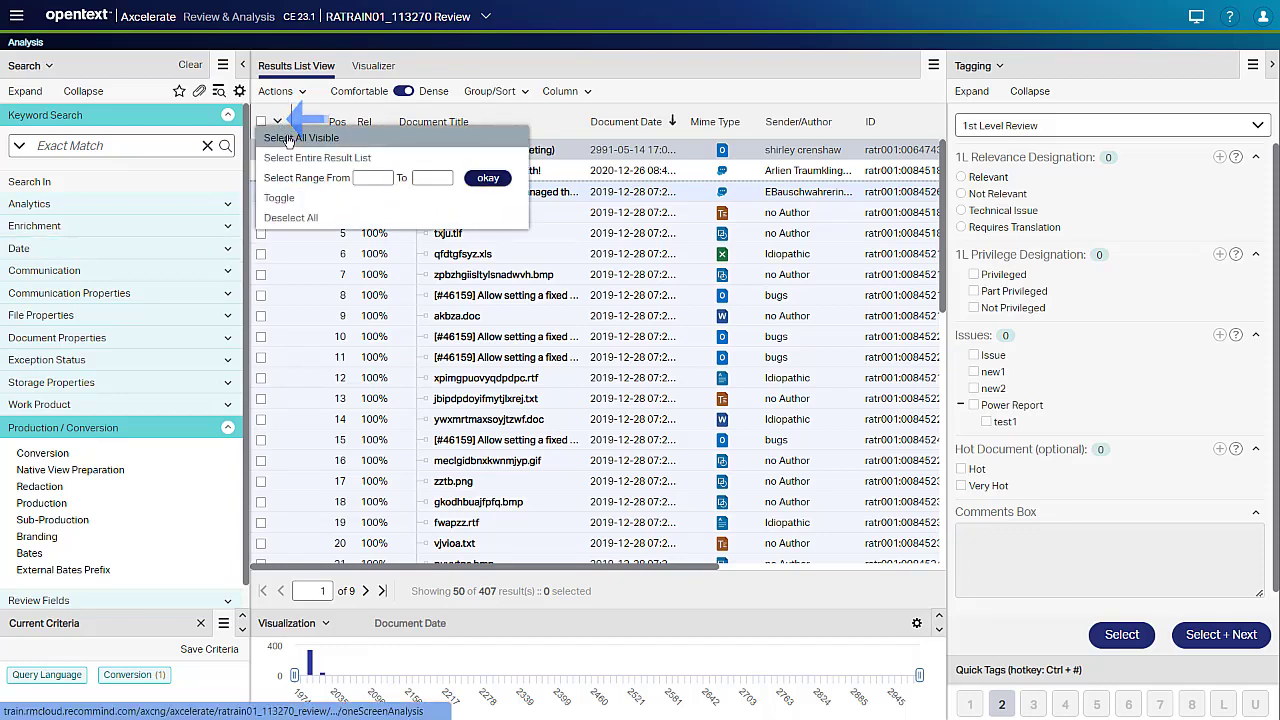
left_click(288, 139)
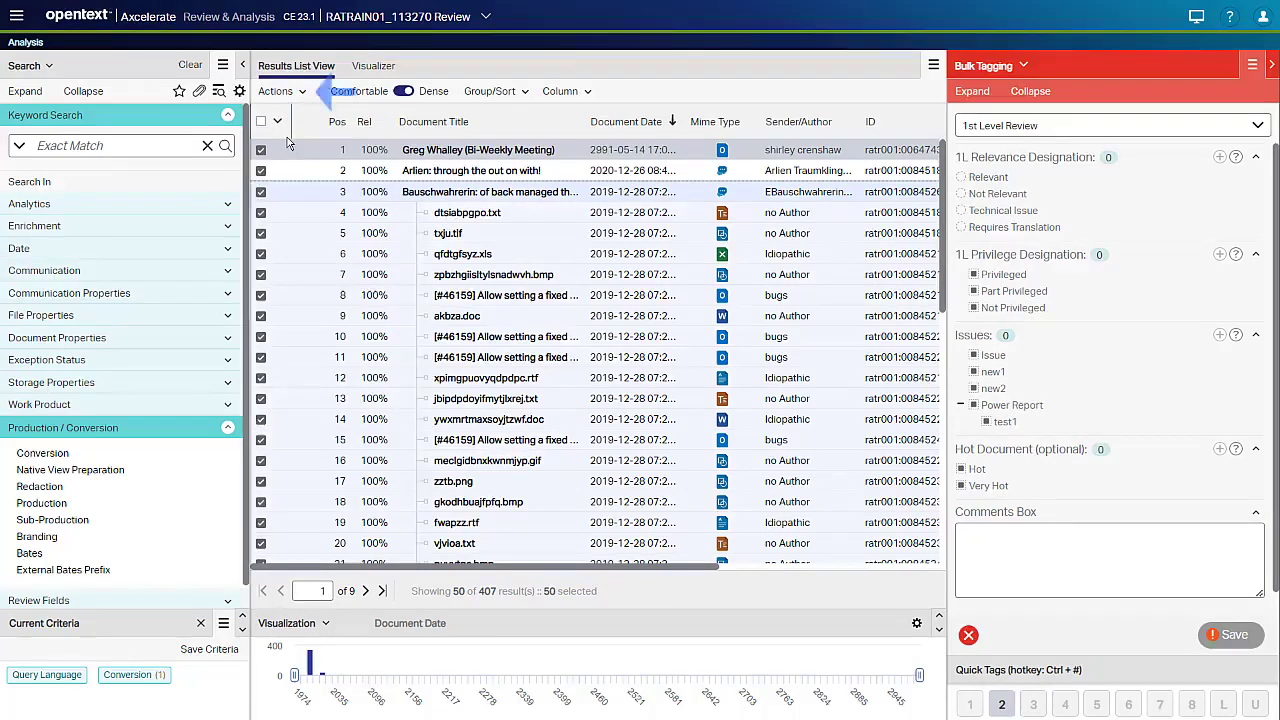
Start sending the selected documents to Opus 2 workspace Opentext test, folder ASH, skipping documents already transferred to the same workspace
left_click(287, 95)
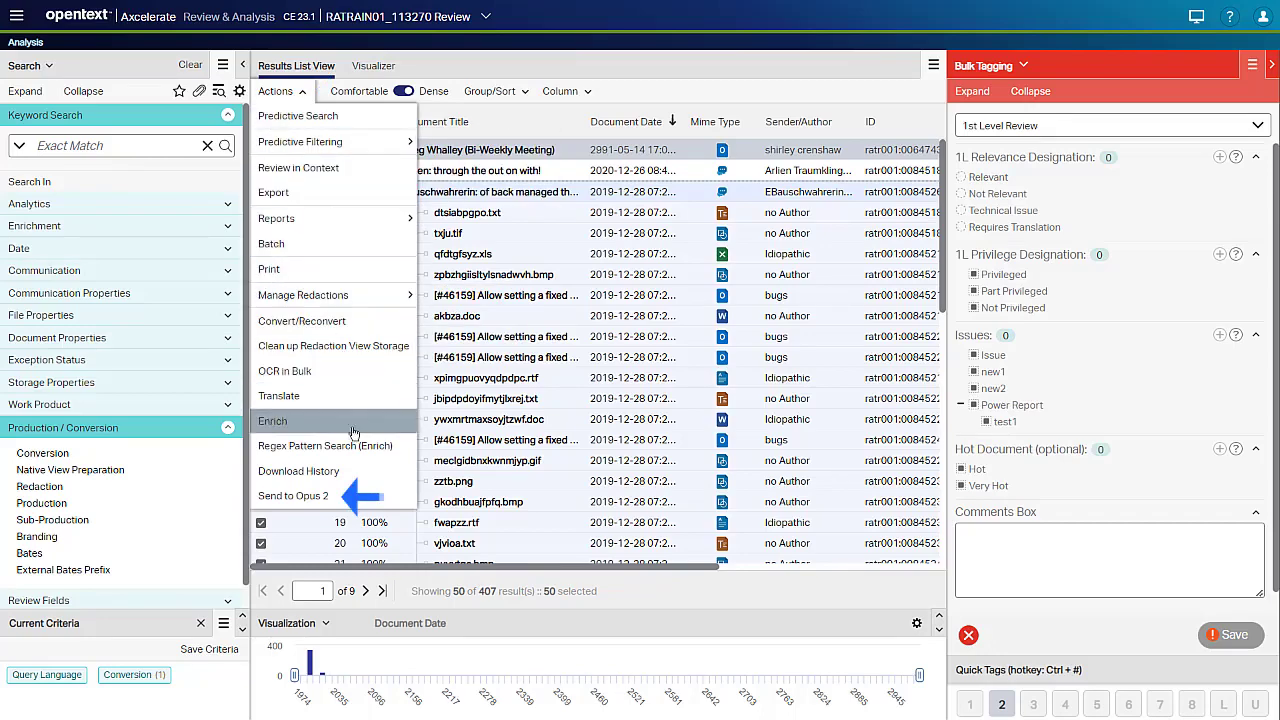
left_click(353, 497)
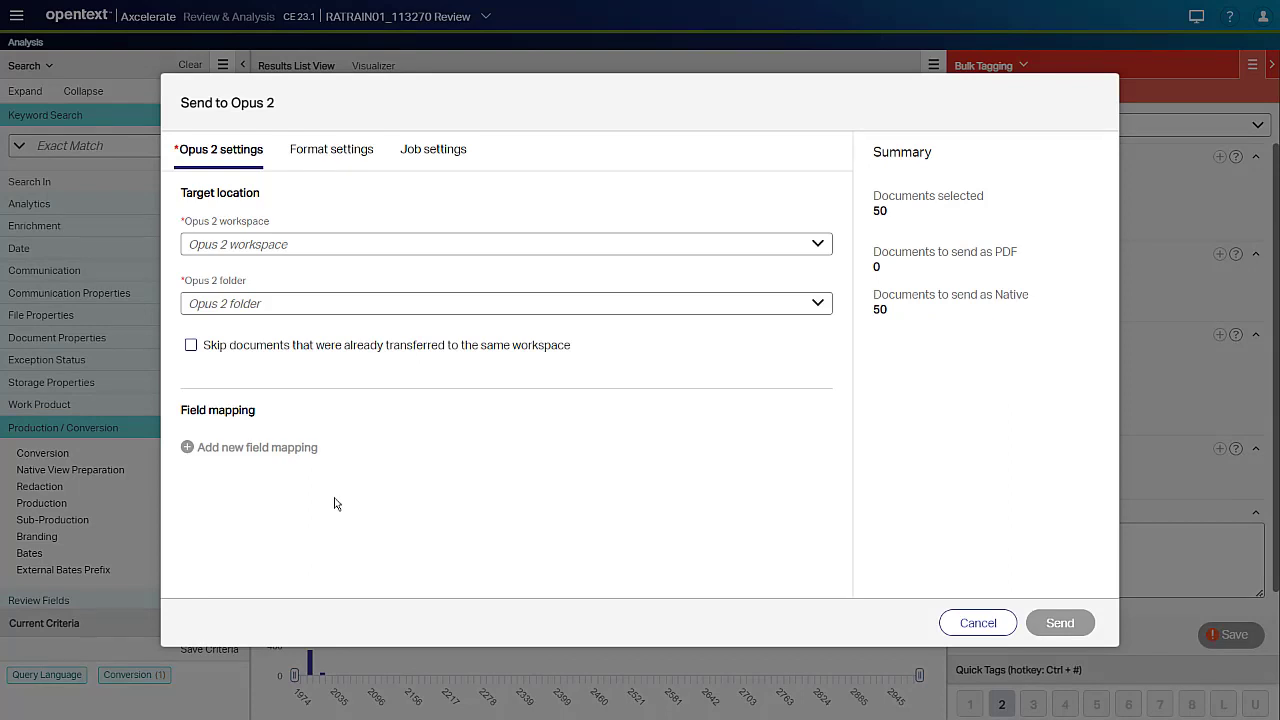
left_click(403, 242)
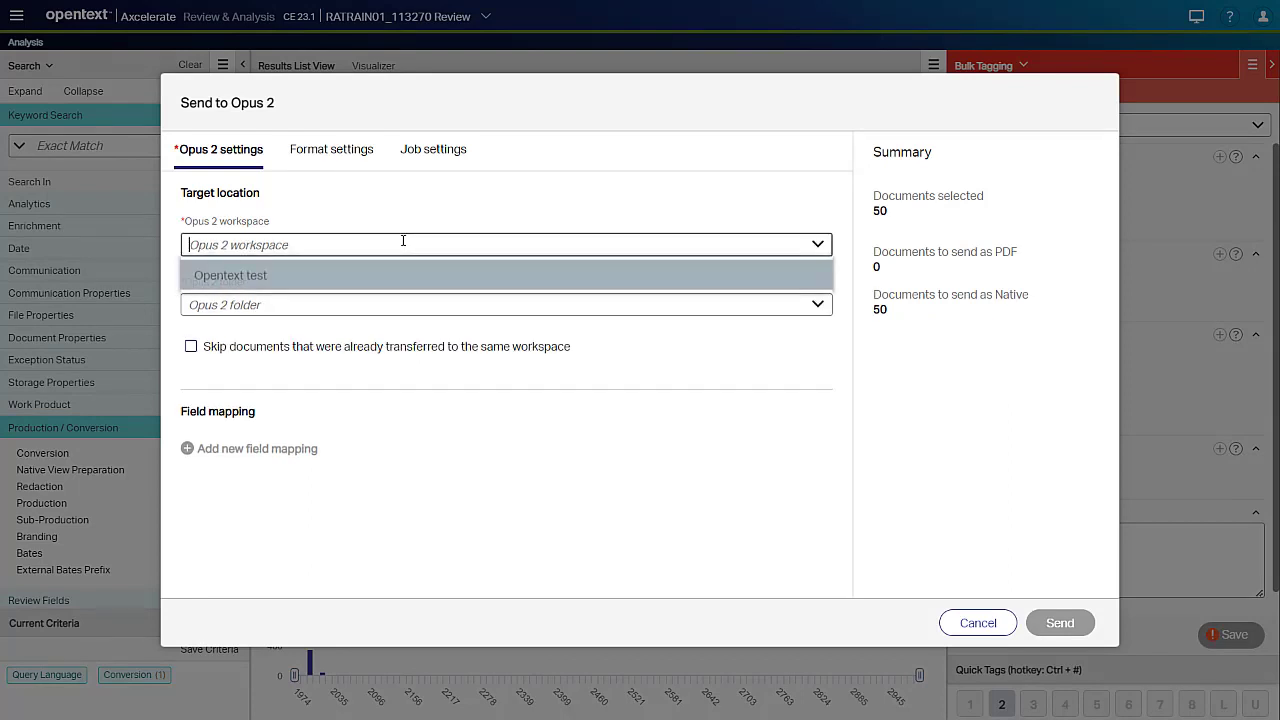
left_click(382, 289)
left_click(382, 304)
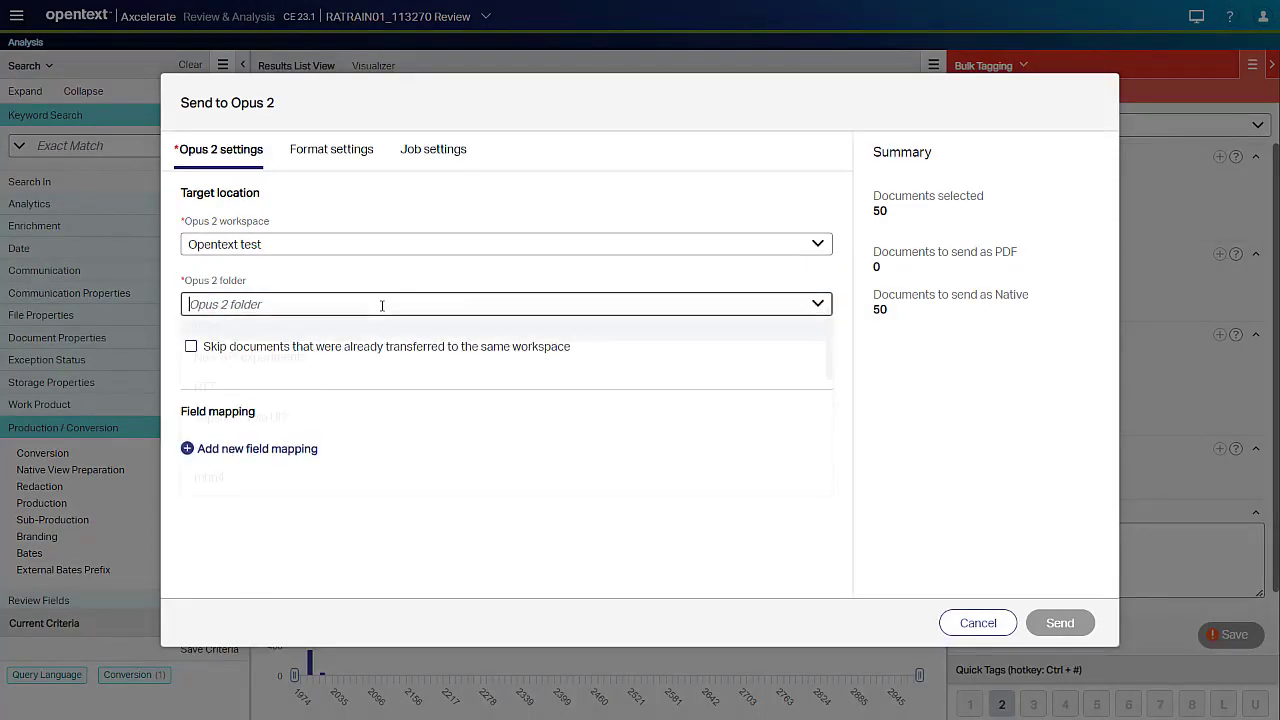
left_click(361, 340)
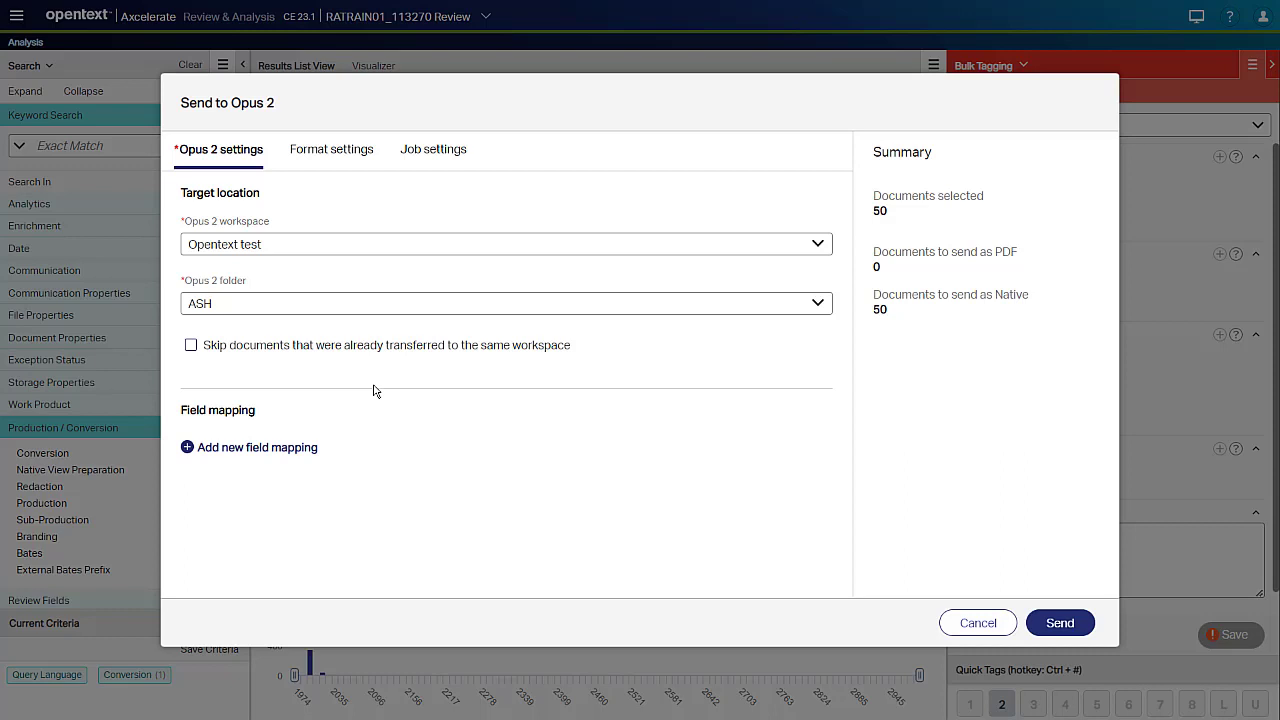
left_click(263, 351)
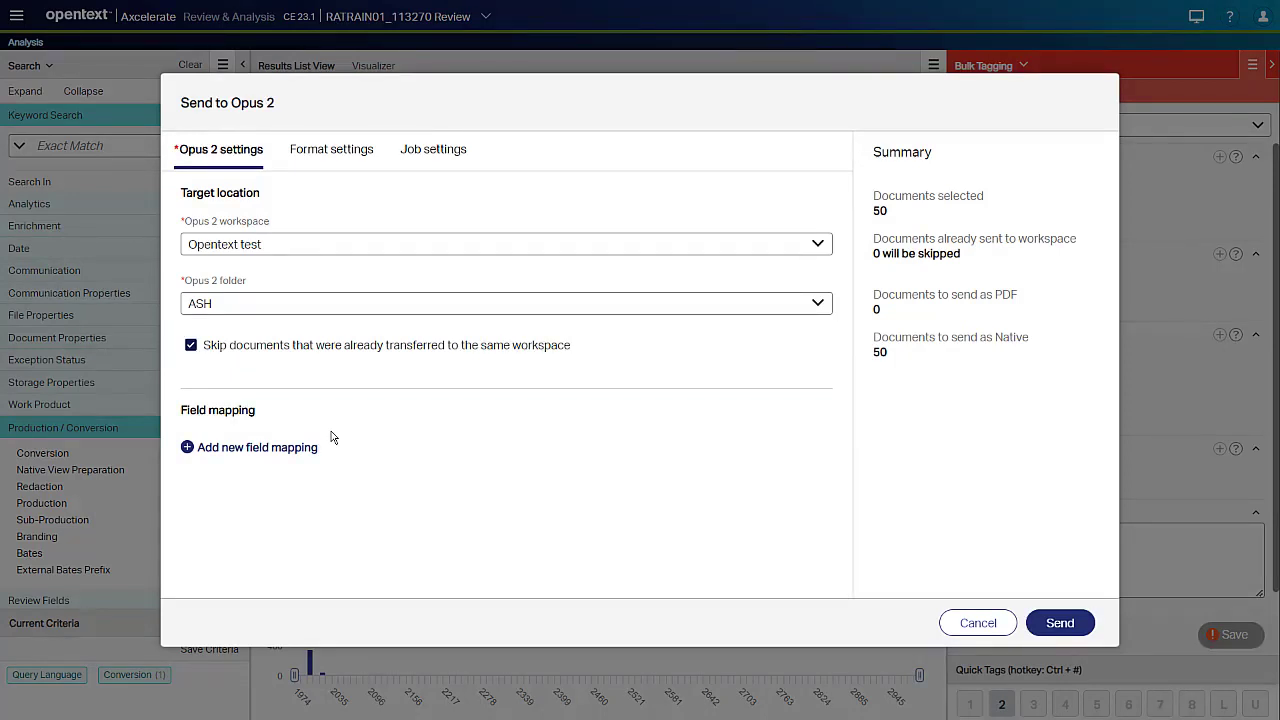
Add a field mapping from the Axcelerate field ID to the Opus 2 field Doc_ID
left_click(188, 448)
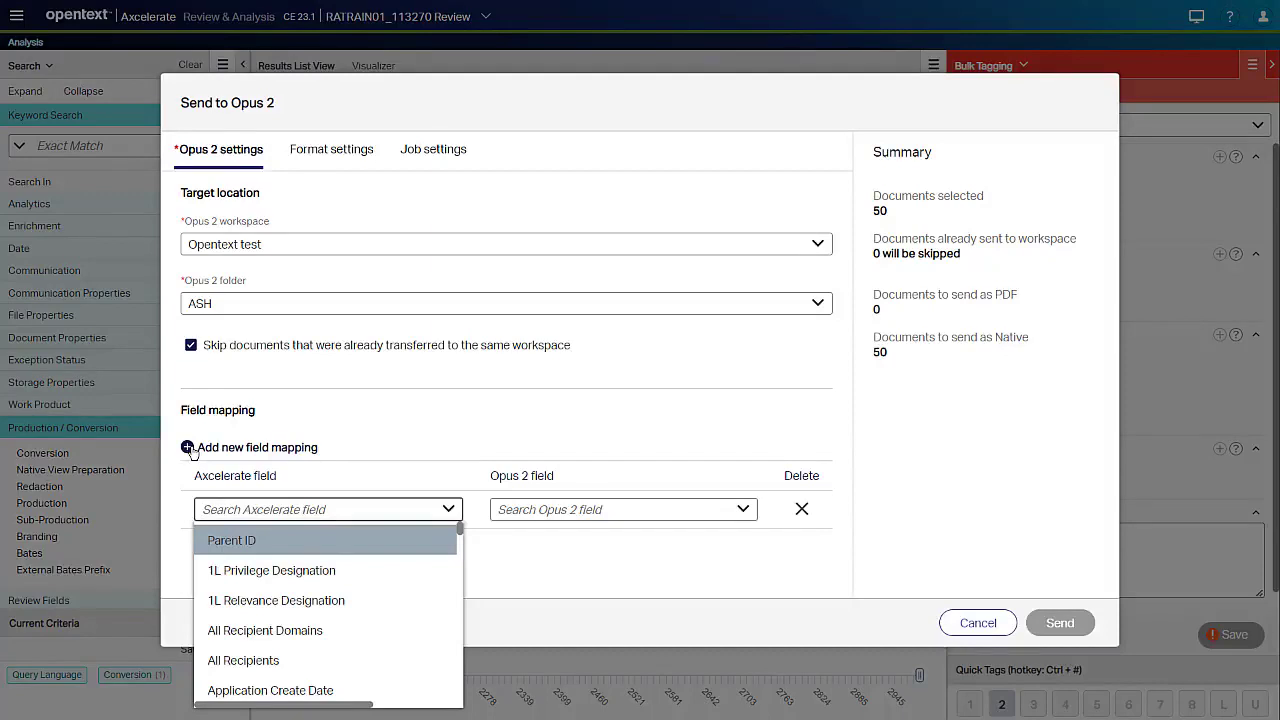
type("id")
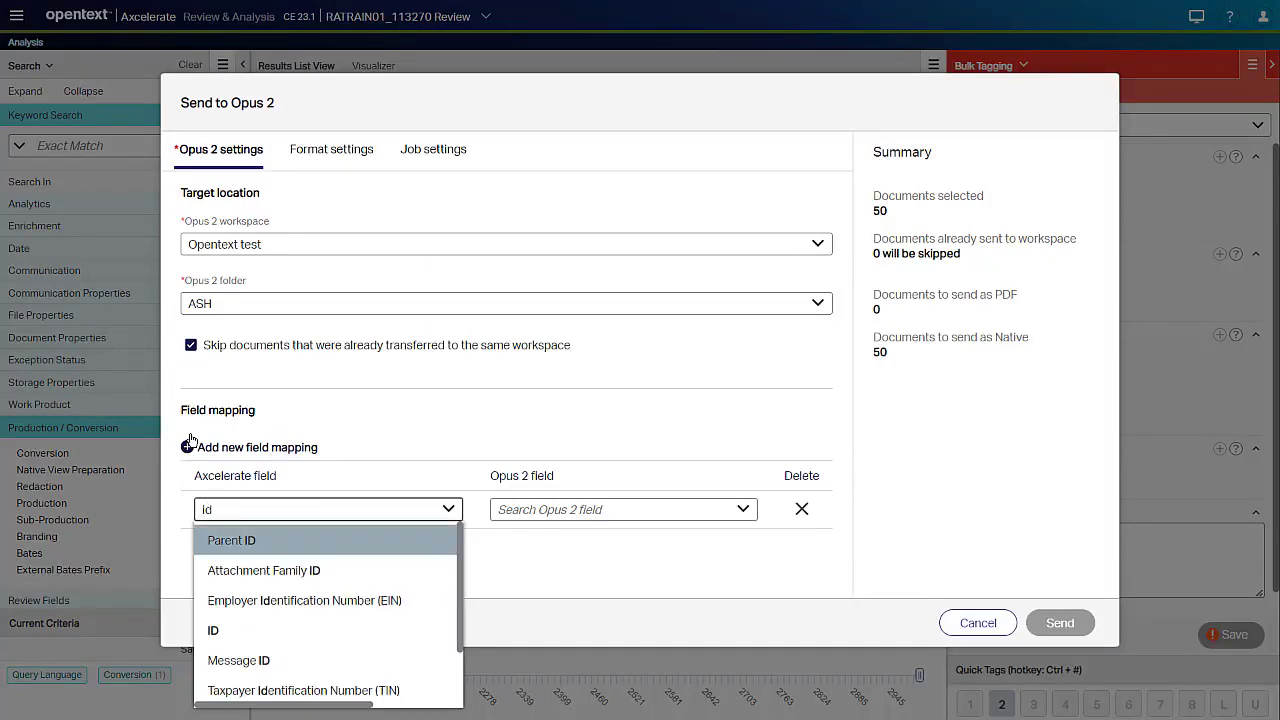
left_click(270, 630)
left_click(545, 509)
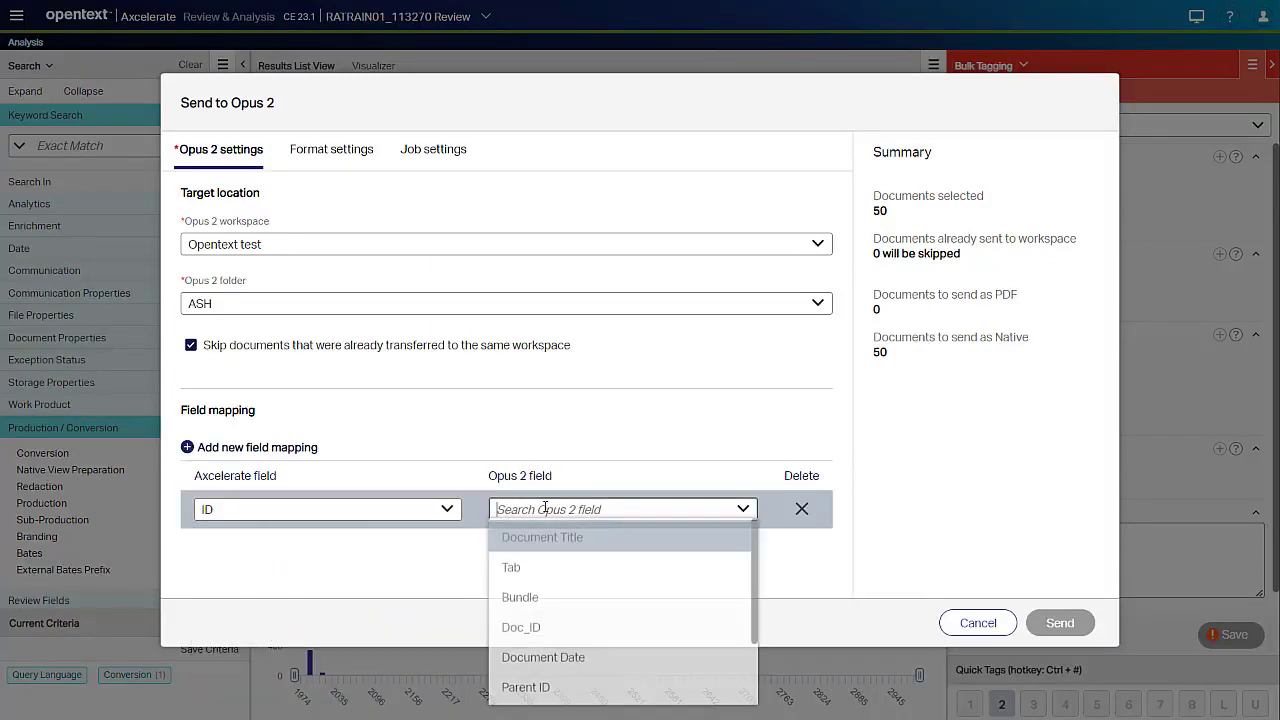
left_click(535, 630)
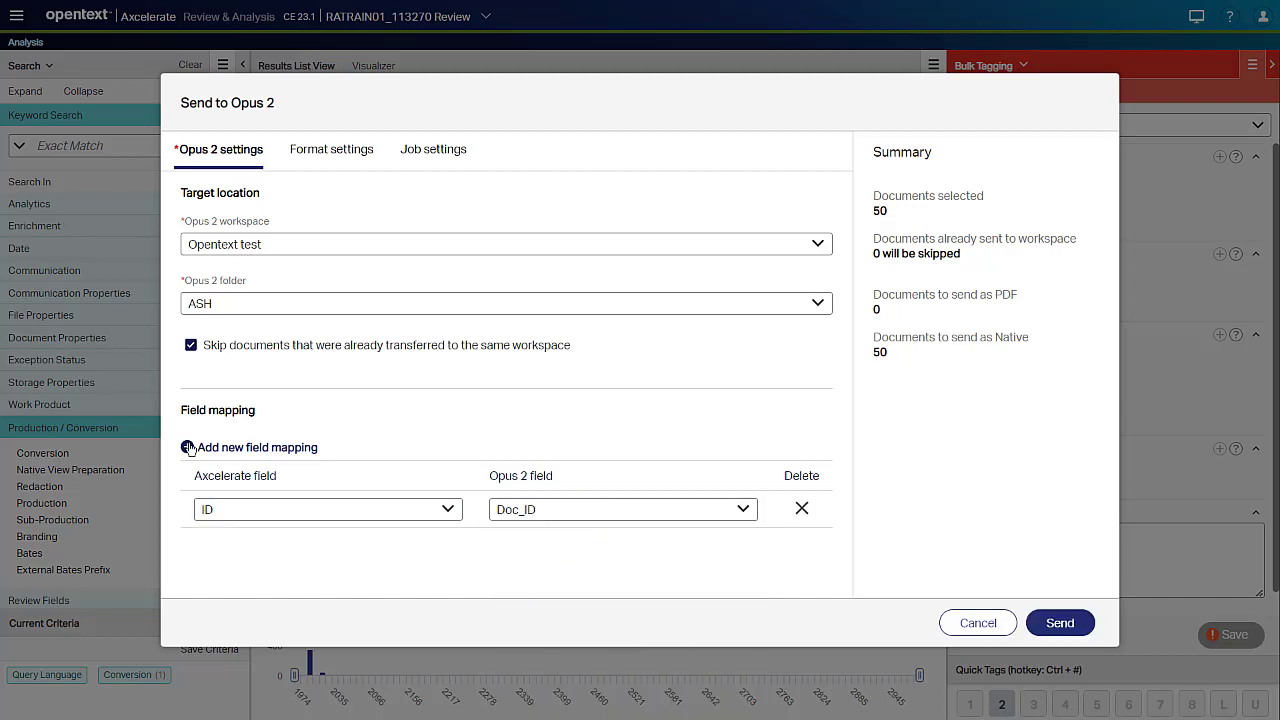
Add a second field mapping for the Axcelerate field Parent ID and choose its matching Opus 2 field
left_click(188, 447)
type("parent")
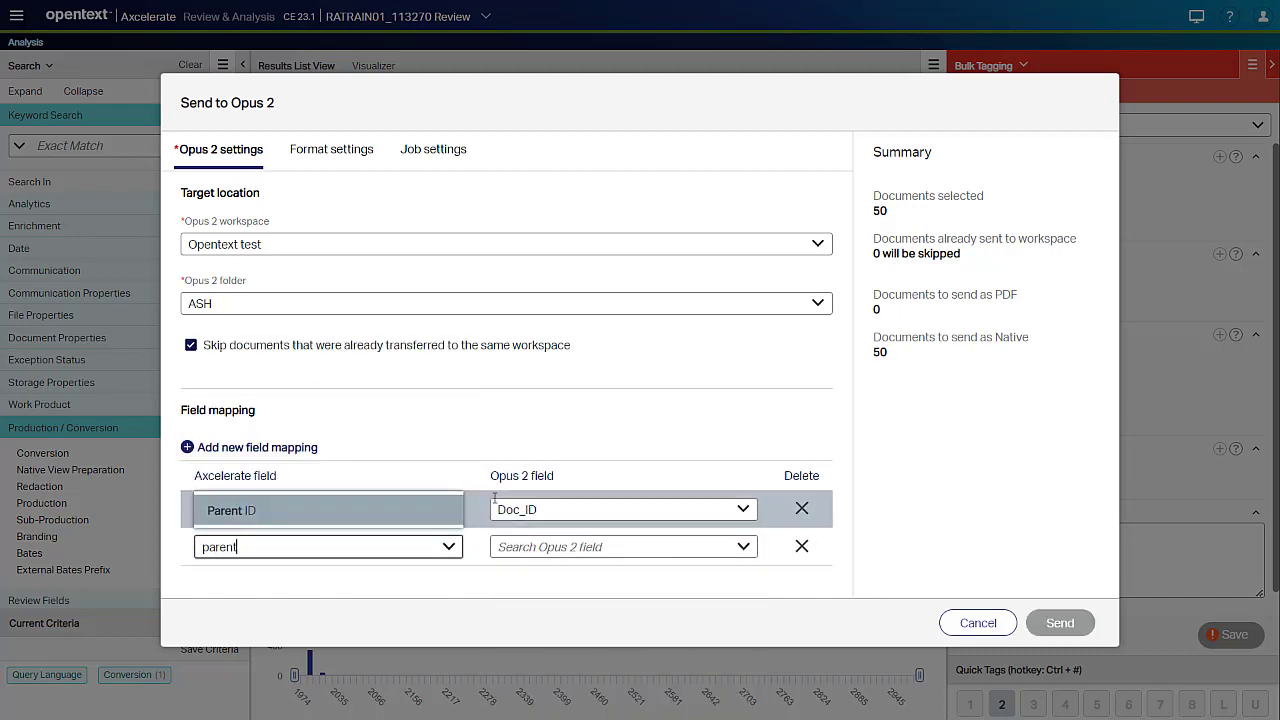
left_click(421, 508)
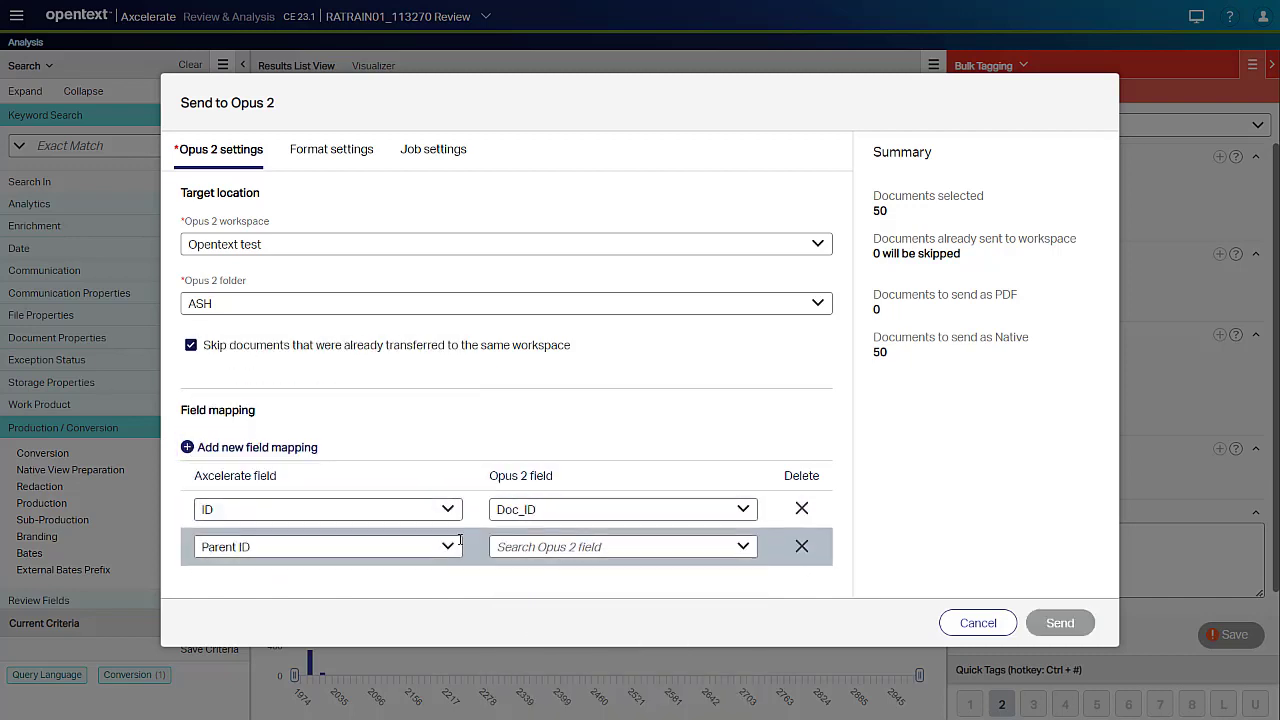
left_click(632, 550)
left_click(600, 516)
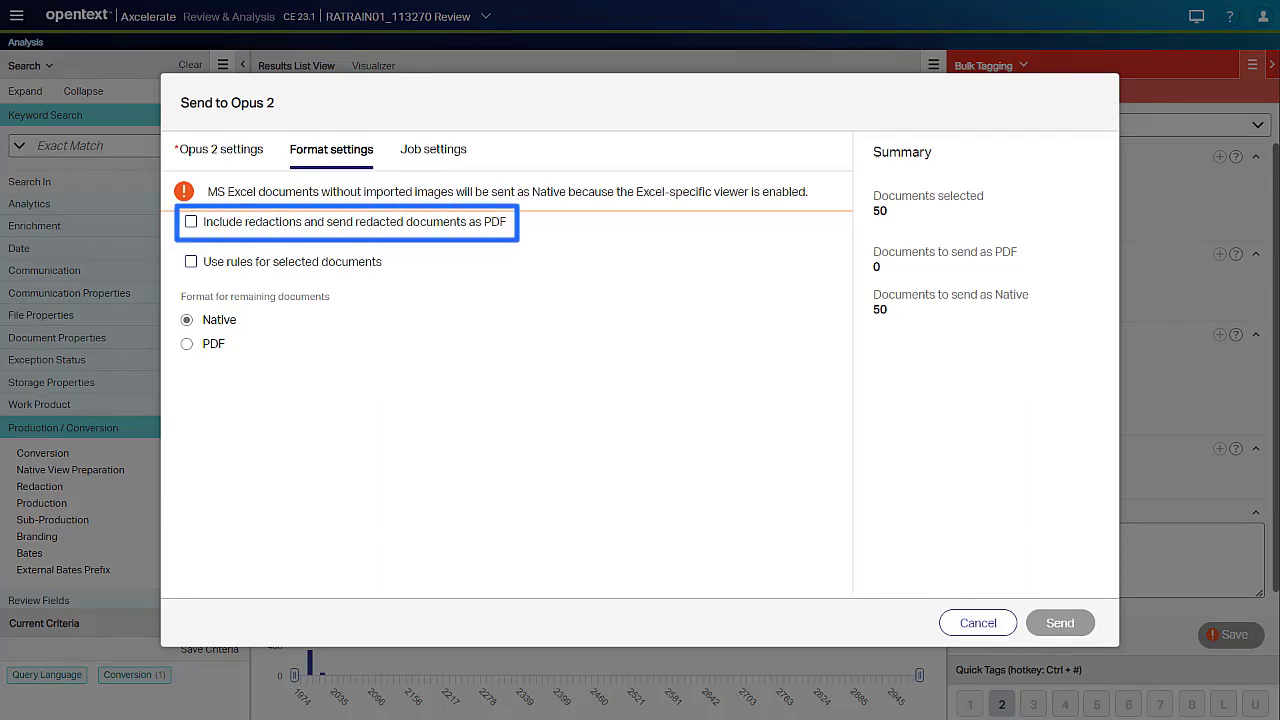
In the format settings, include redactions and send redacted documents as PDF, and enable rules for unredacted documents
left_click(191, 222)
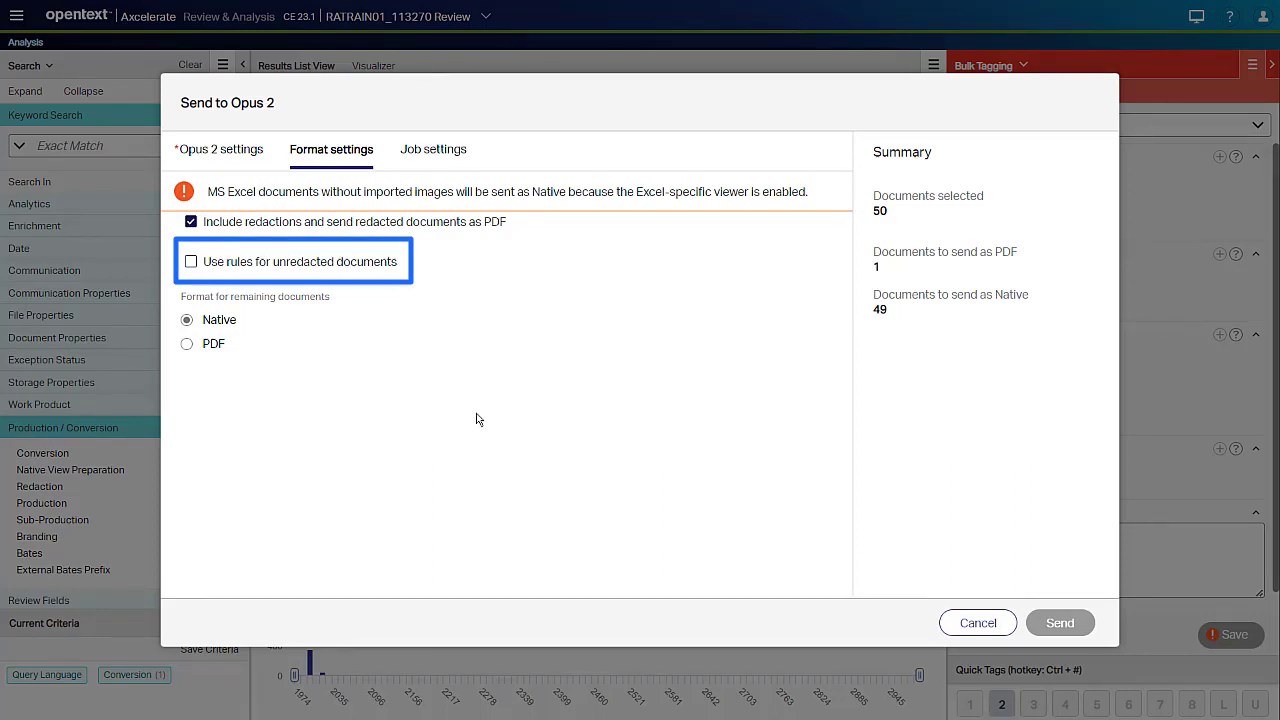
left_click(257, 264)
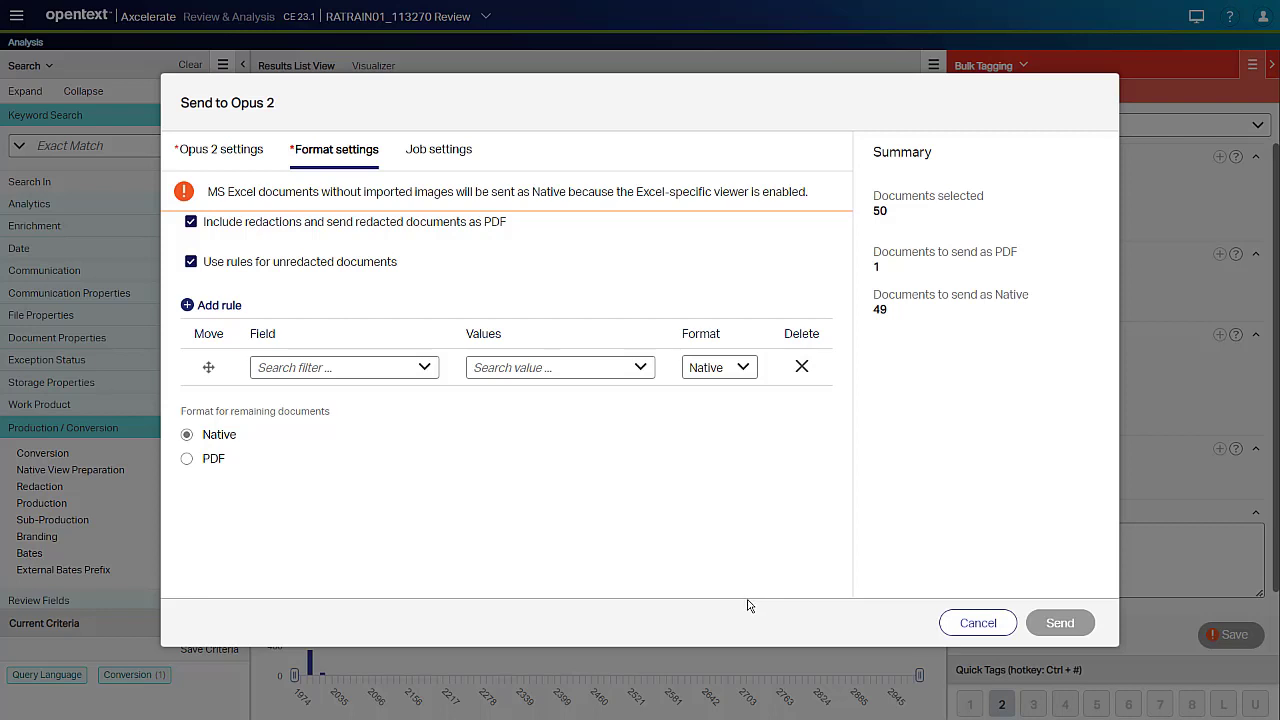
Define the first format rule to send documents with Conversion value Prepared - Imported image as PDF
left_click(380, 368)
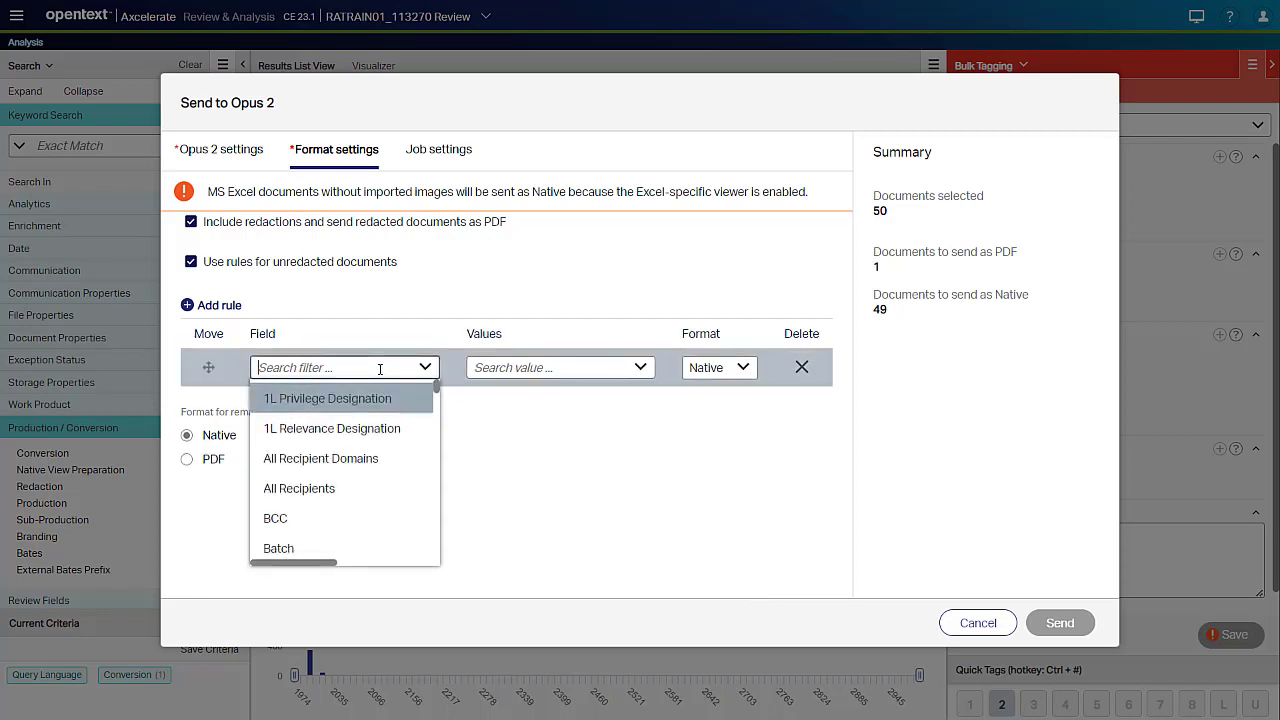
type("conv")
left_click(381, 400)
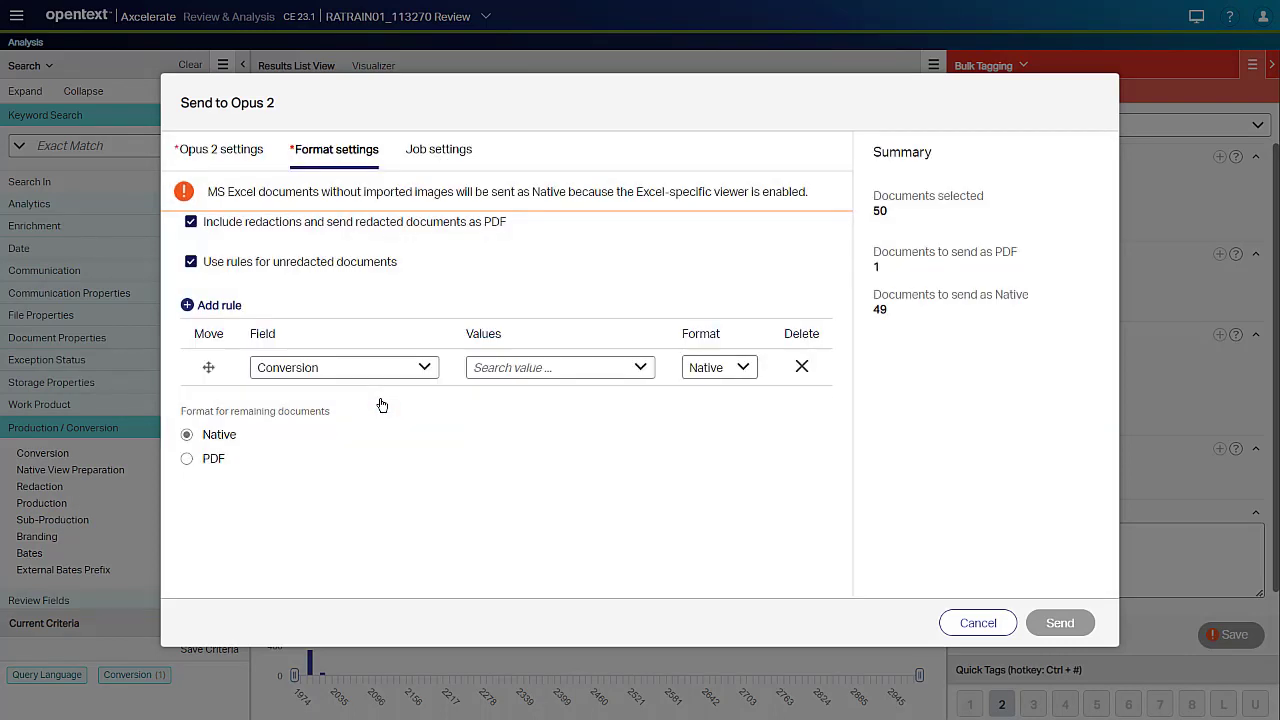
left_click(489, 368)
left_click(551, 471)
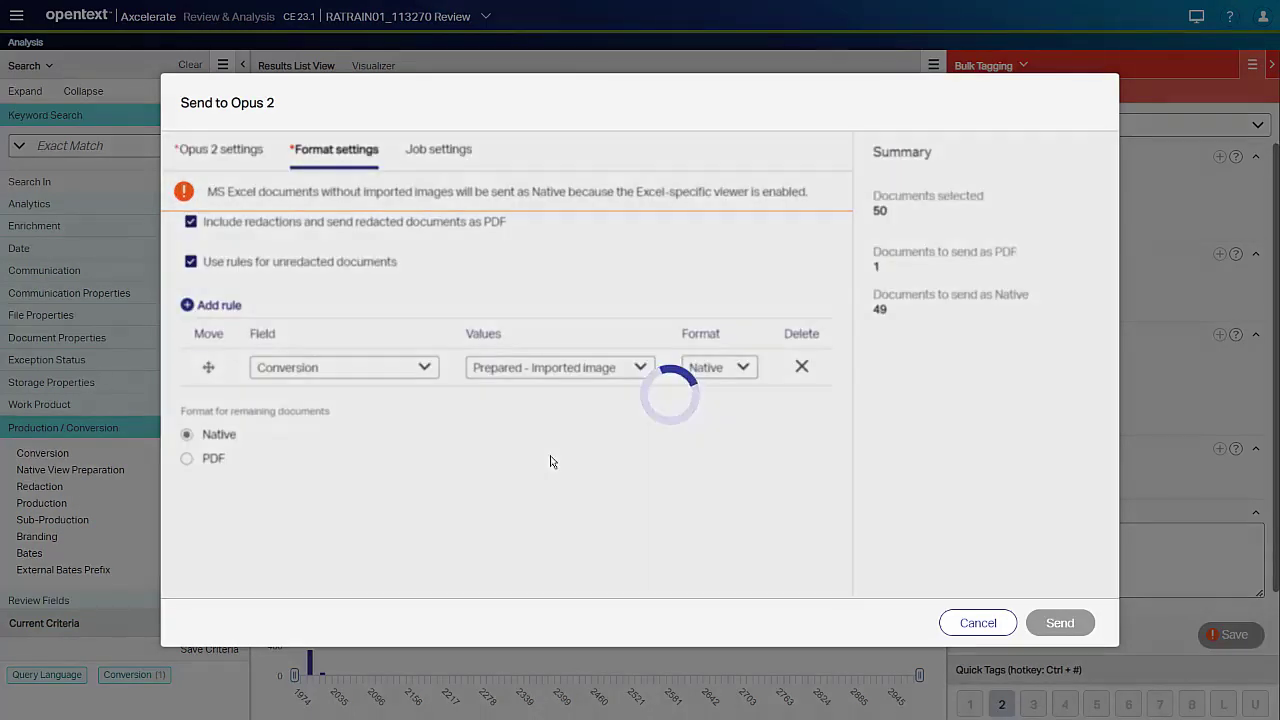
left_click(727, 378)
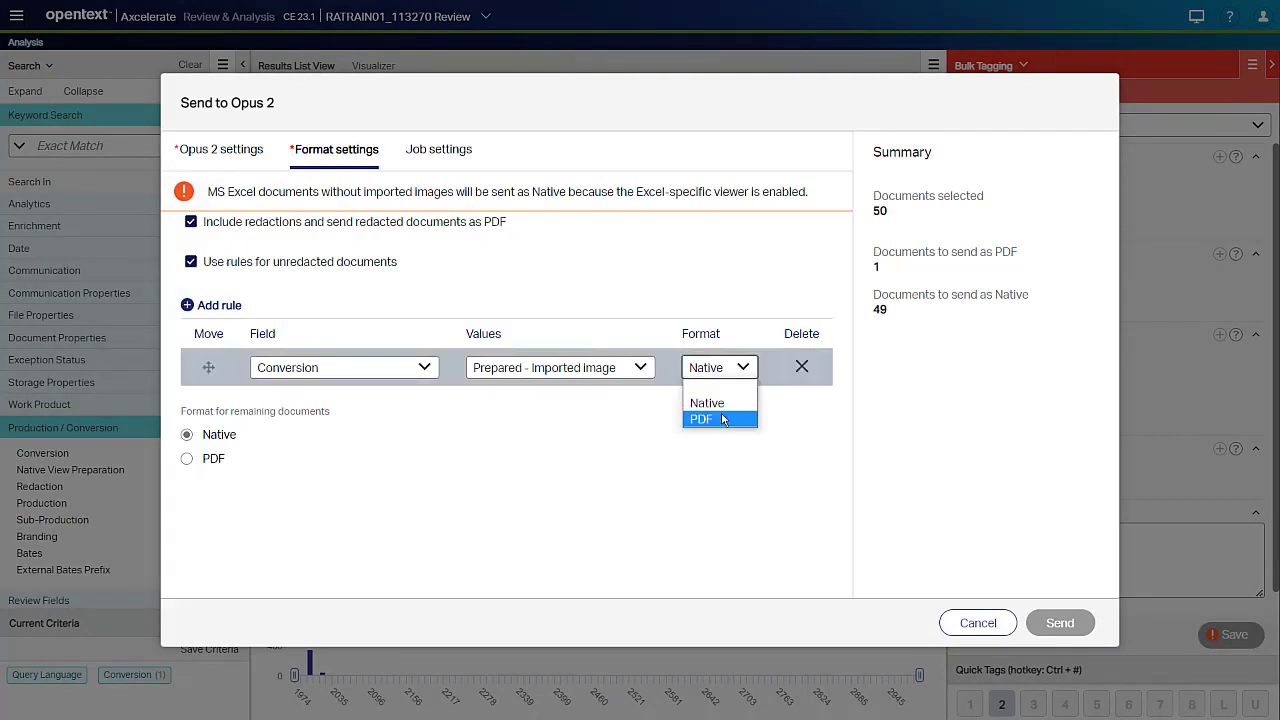
left_click(724, 420)
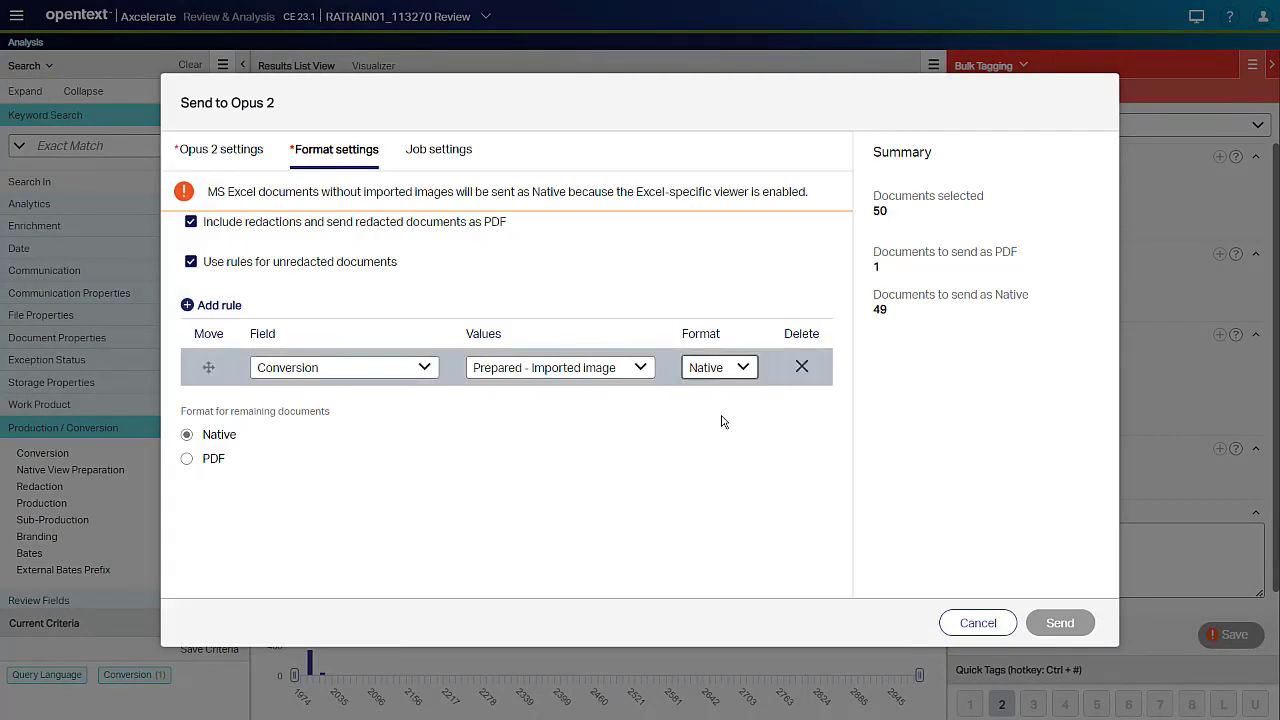
left_click(727, 483)
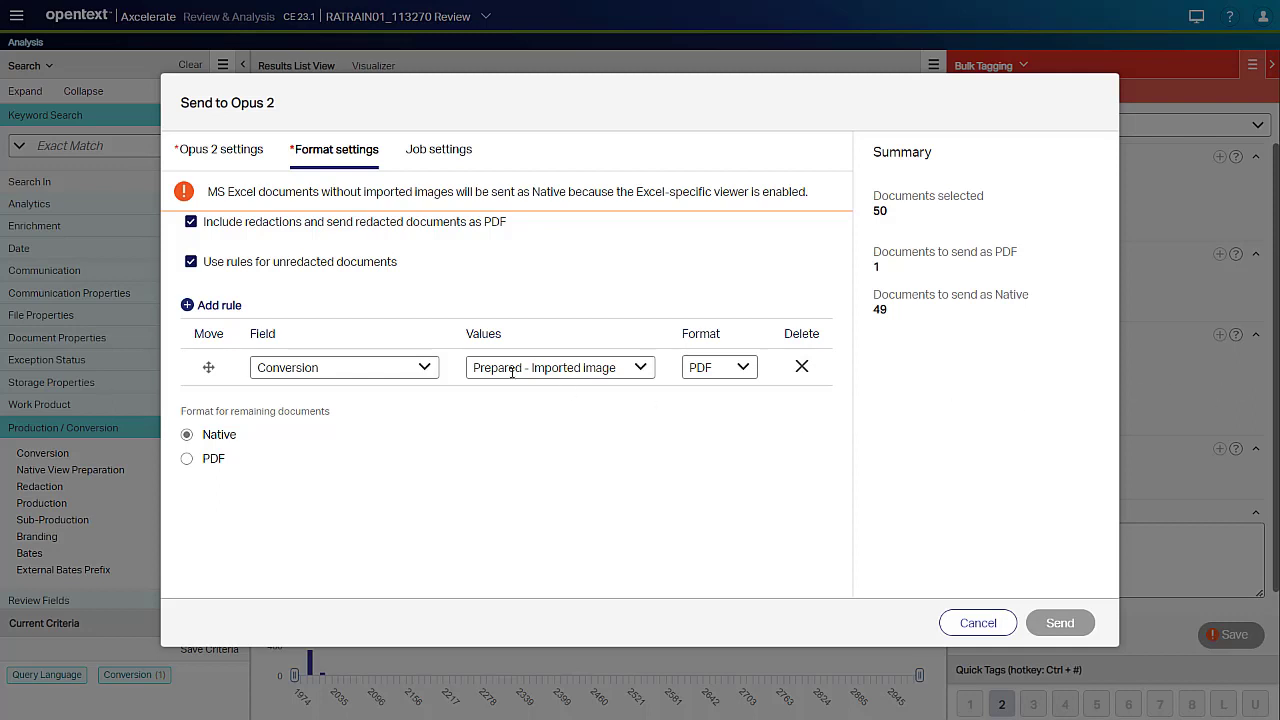
Add a second format rule that sends documents with Mime Type application/vnd.ms-excel as Native
left_click(223, 309)
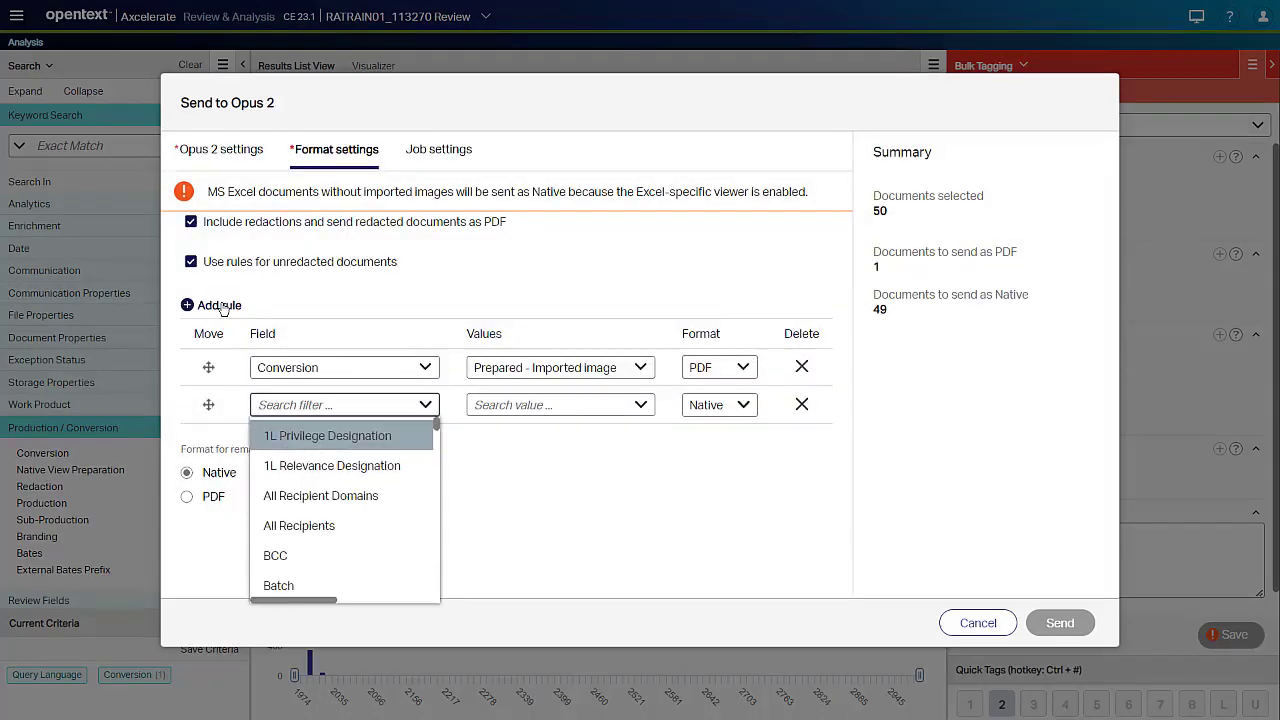
type("mime")
left_click(370, 434)
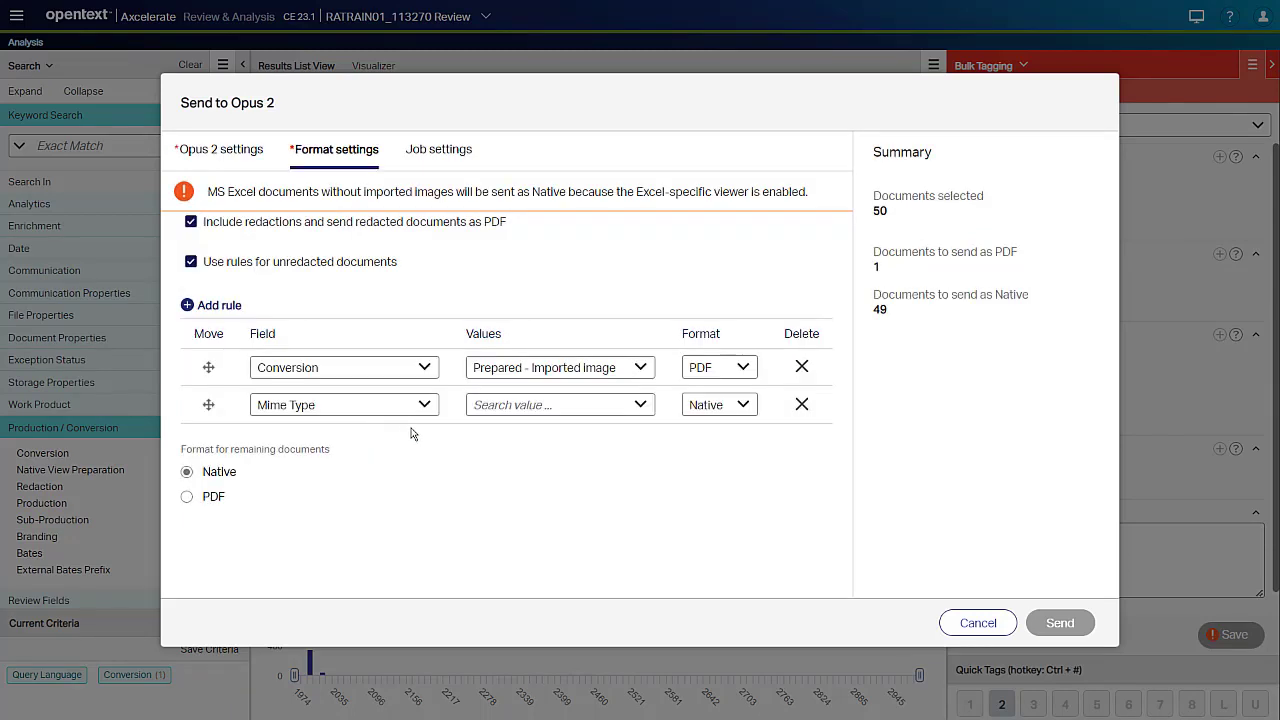
left_click(532, 410)
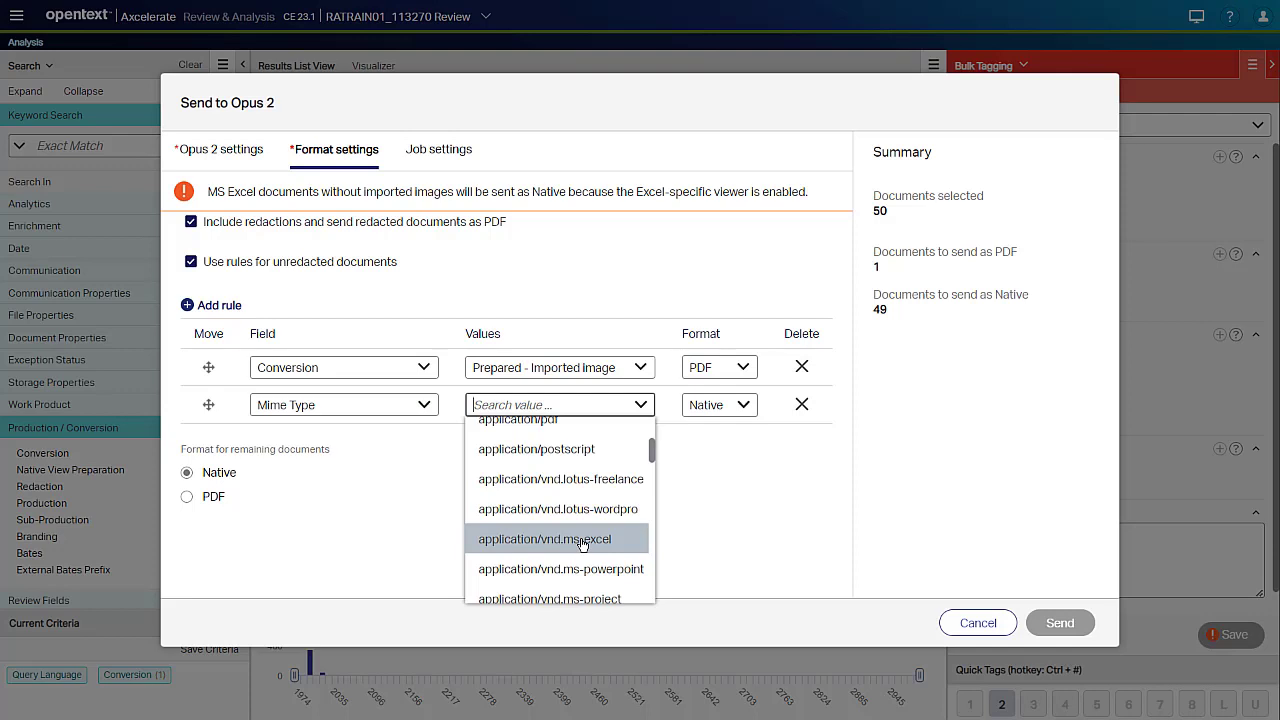
left_click(582, 541)
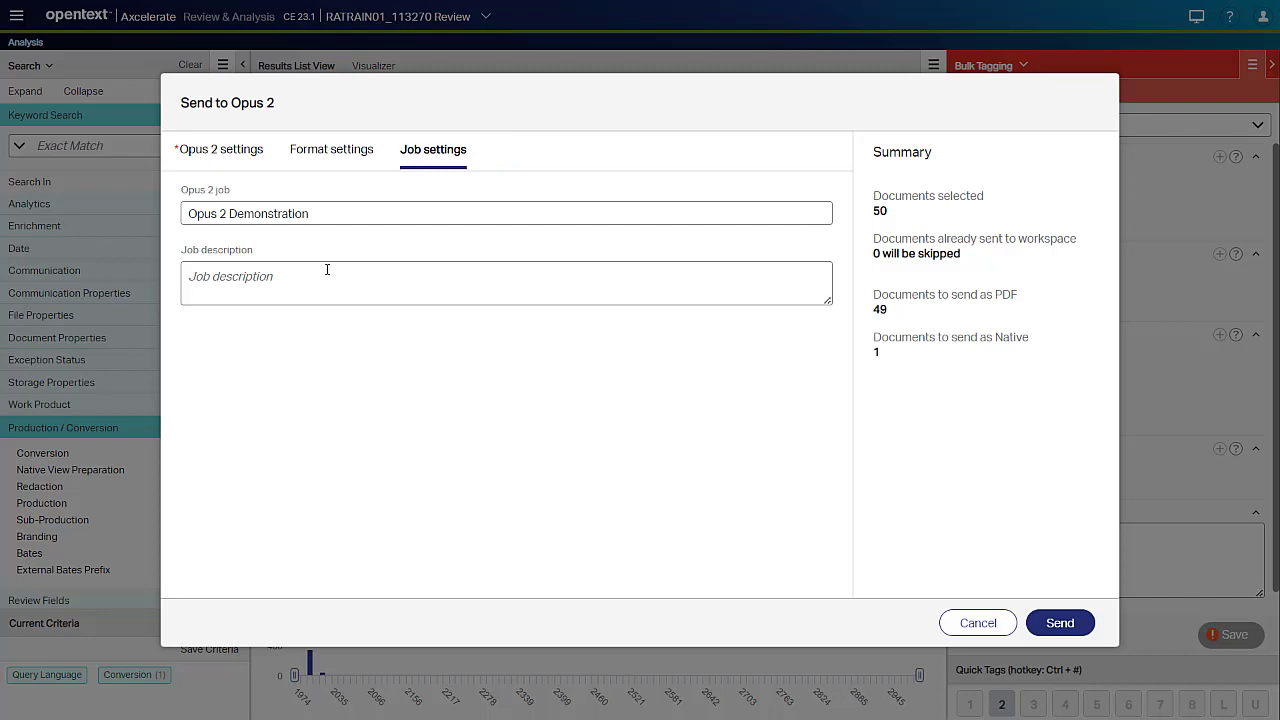
Send the selected documents to Opus 2 and submit the job with the third-party data transfer consent accepted
left_click(1078, 626)
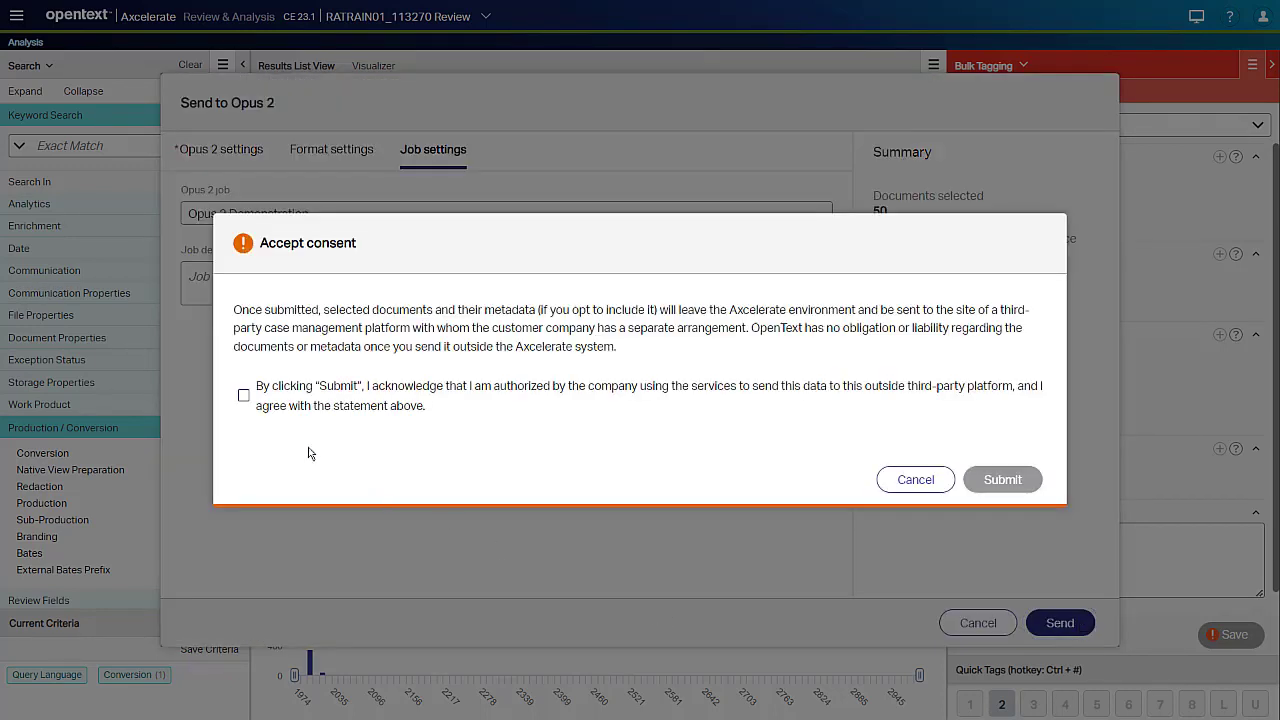
left_click(244, 396)
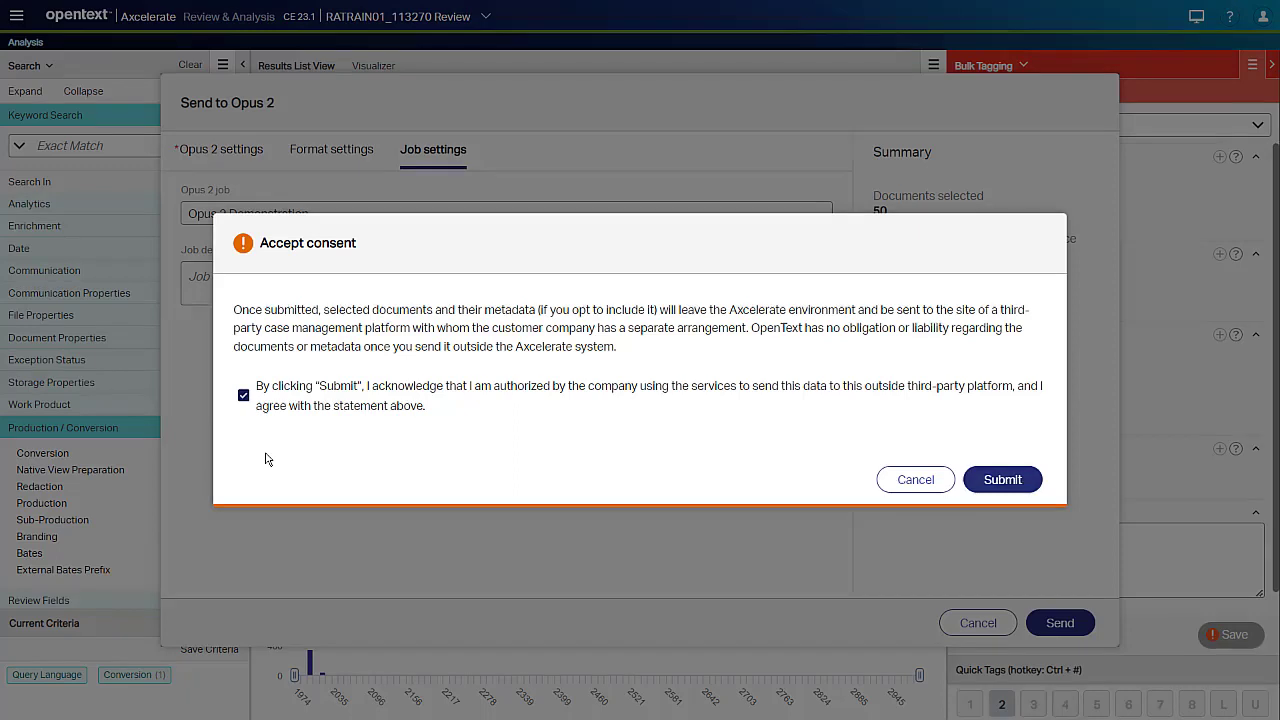
left_click(1038, 480)
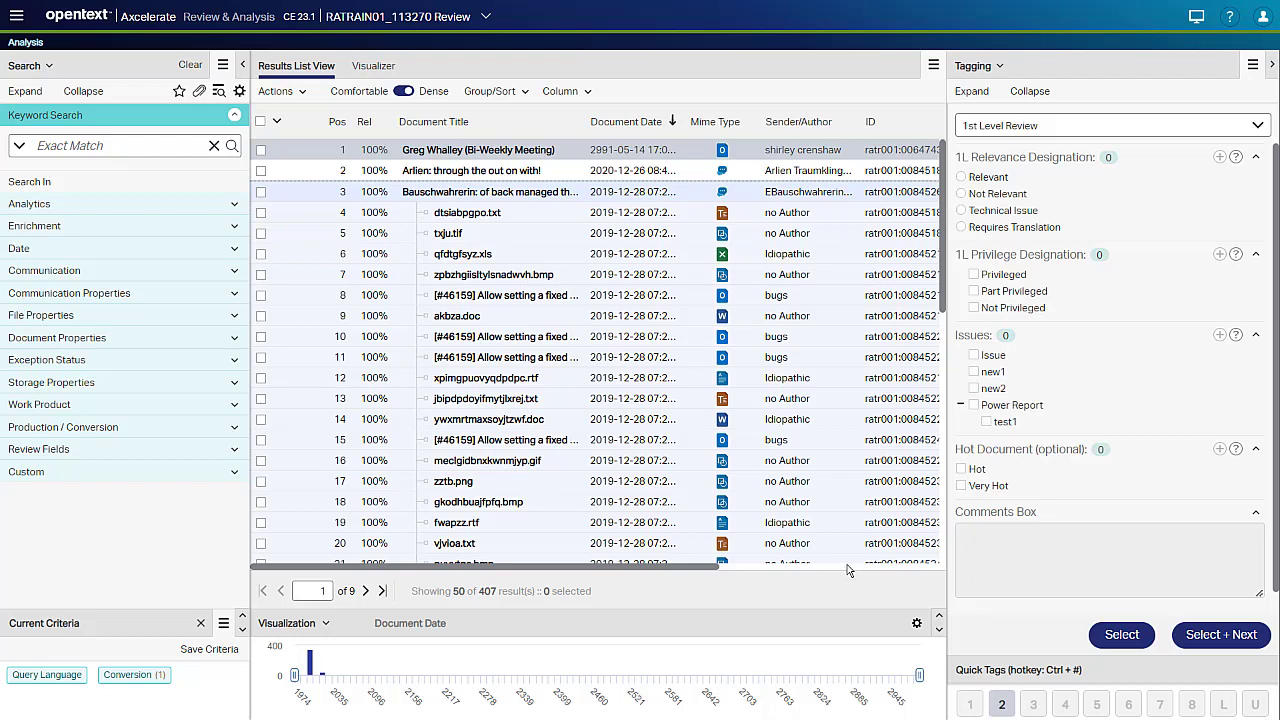
Open the Sent to Opus 2 filter under Work Product and select the documents that have any value
left_click(33, 408)
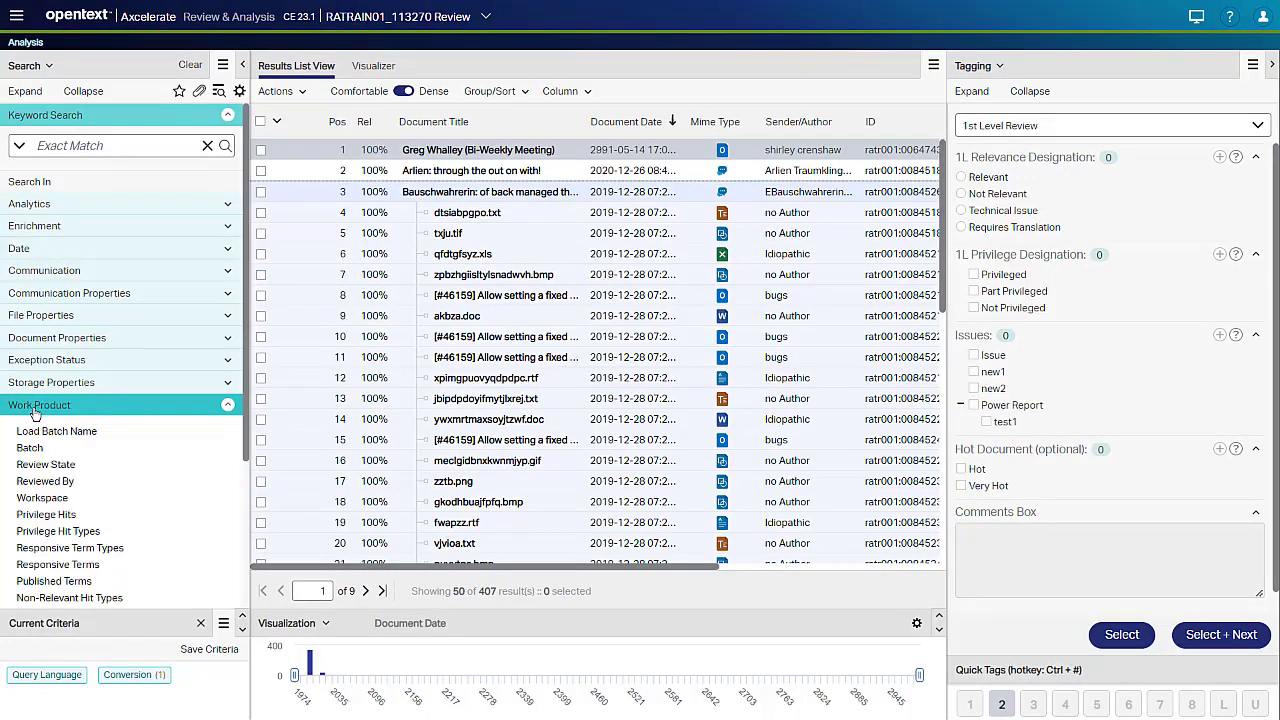
scroll(36, 434, "down", 2)
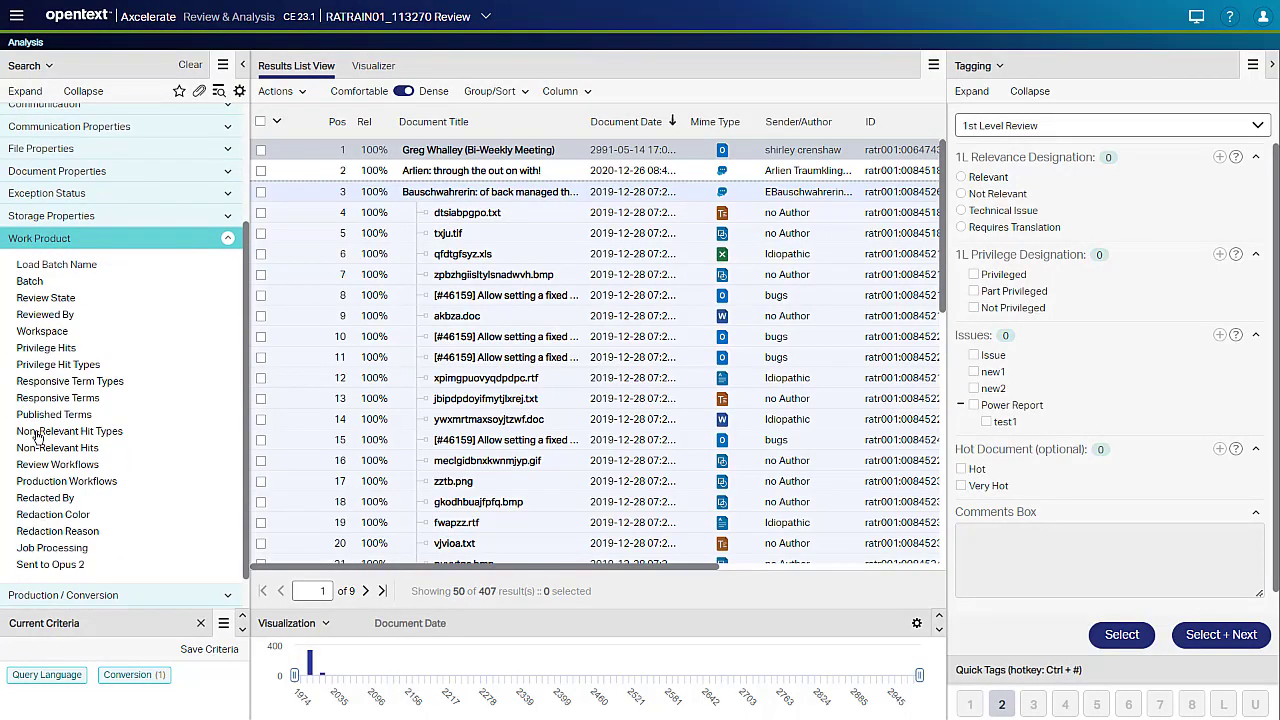
left_click(45, 565)
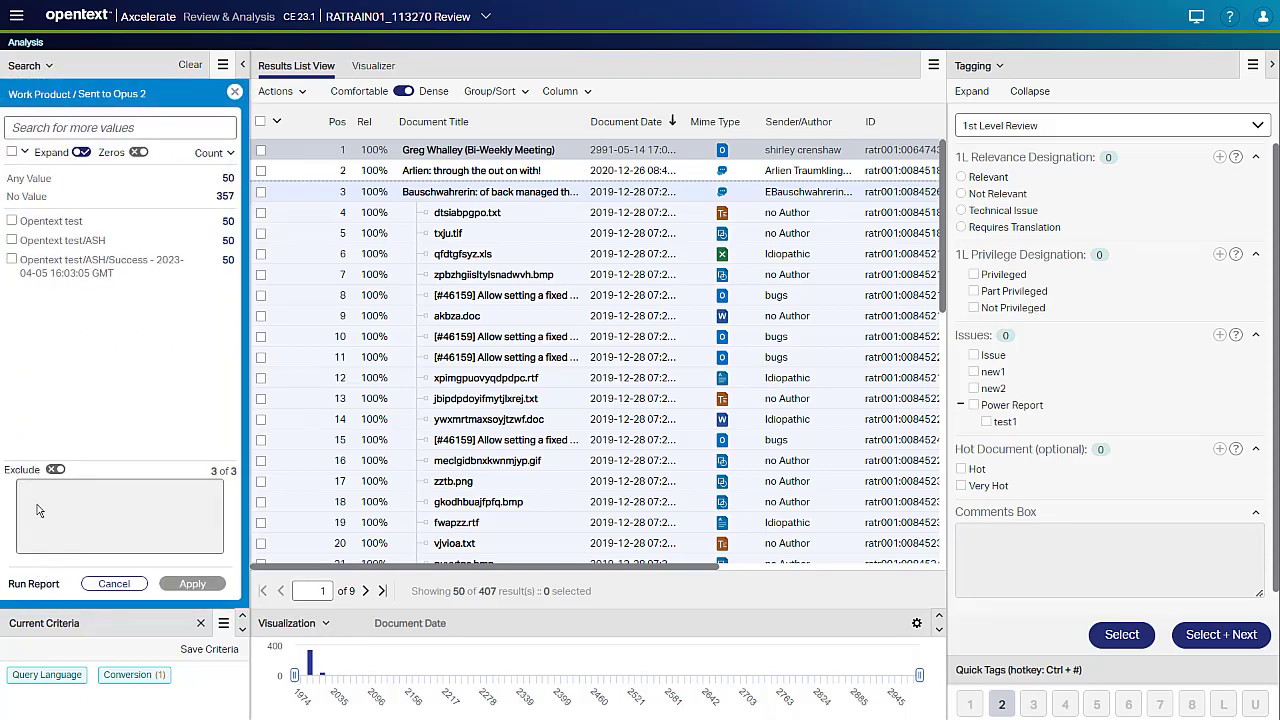
left_click(229, 180)
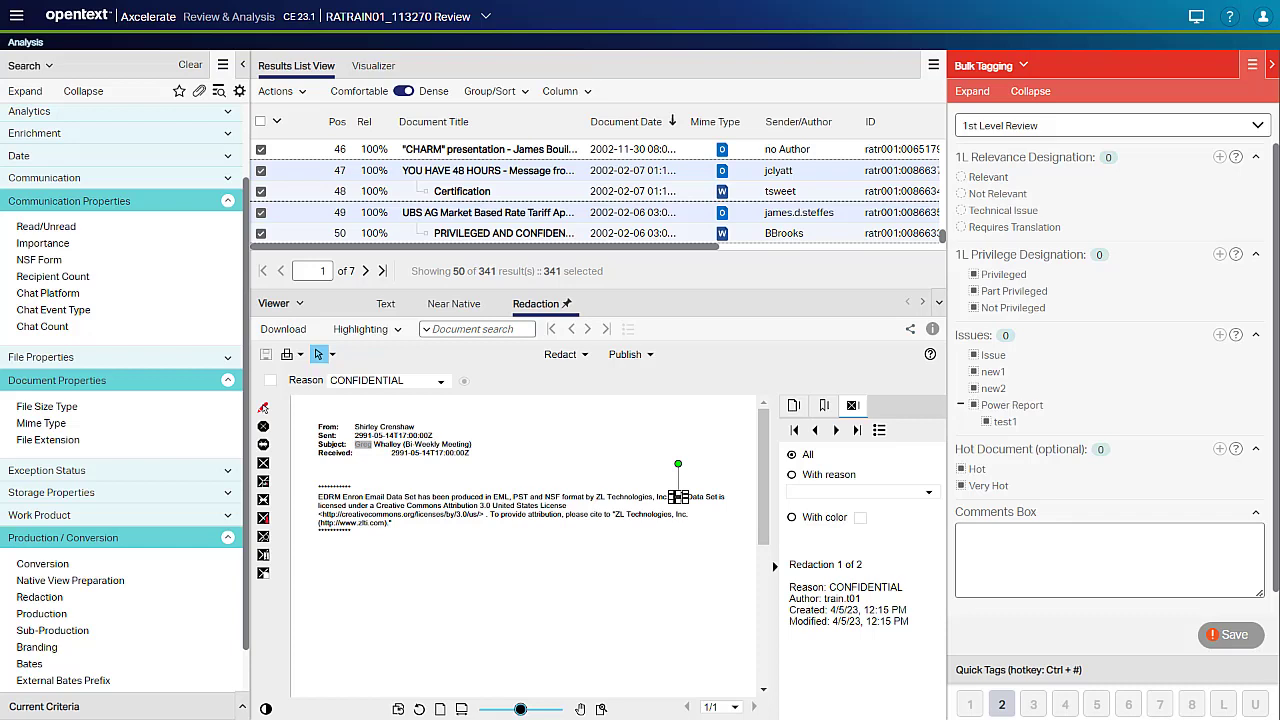
Set up a bulk redaction change for the selected documents that replaces the reason CONFIDENTIAL with REDACTION
left_click(275, 91)
mouse_move(312, 230)
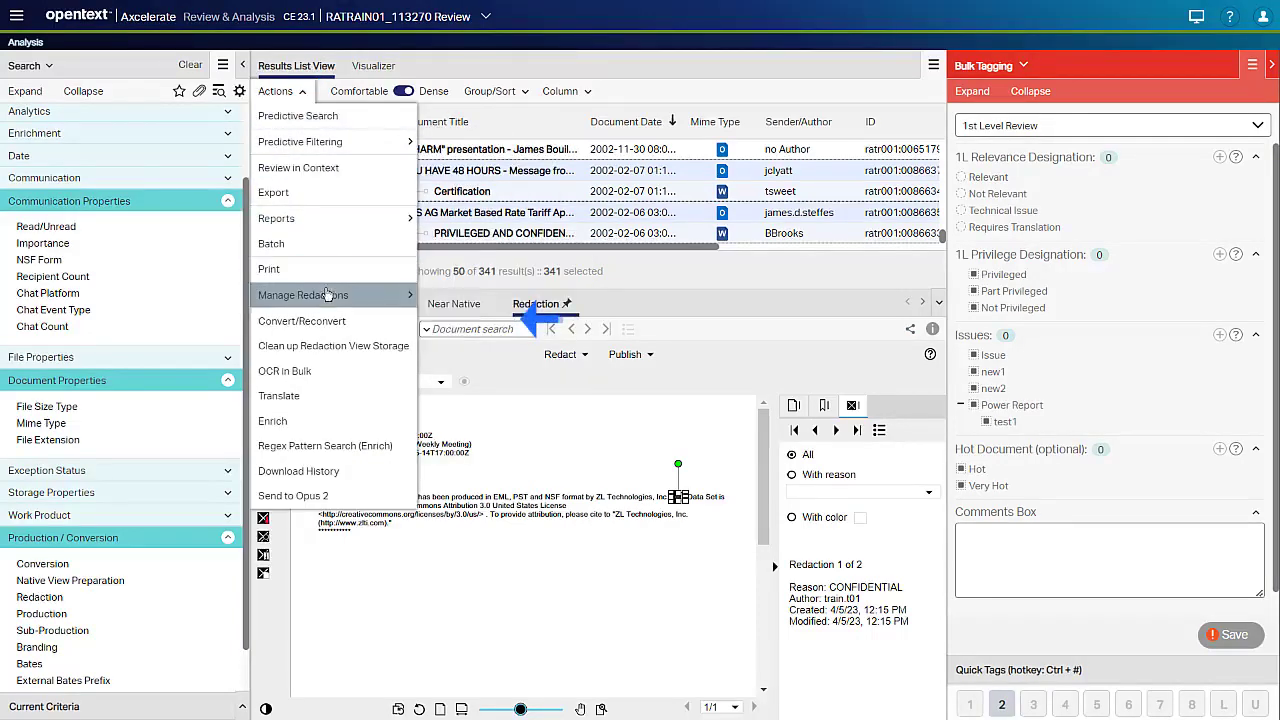
mouse_move(333, 296)
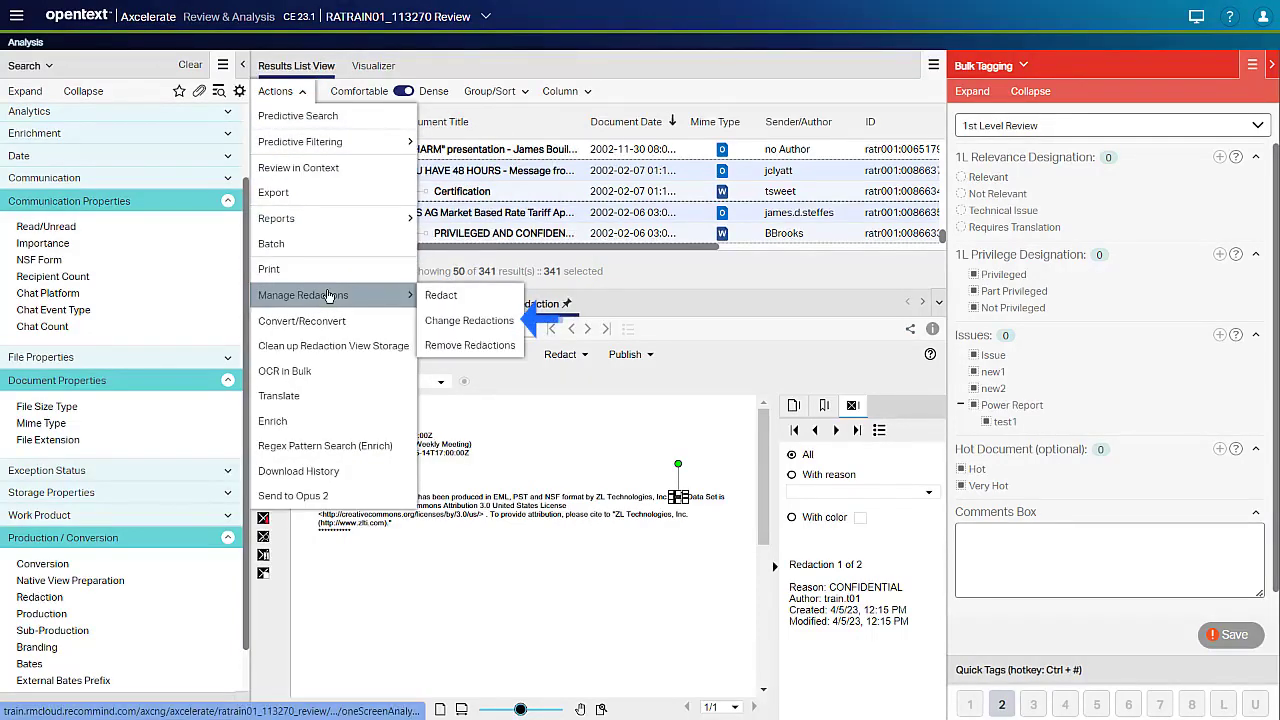
left_click(455, 321)
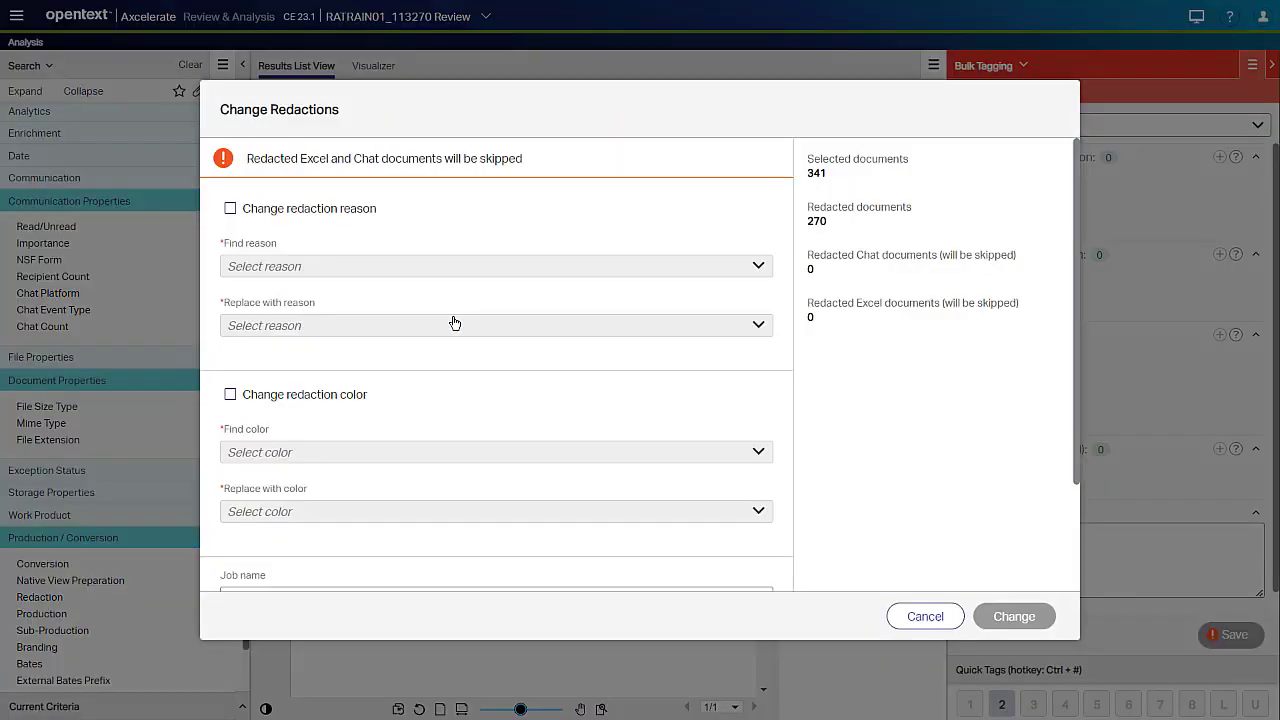
left_click(230, 210)
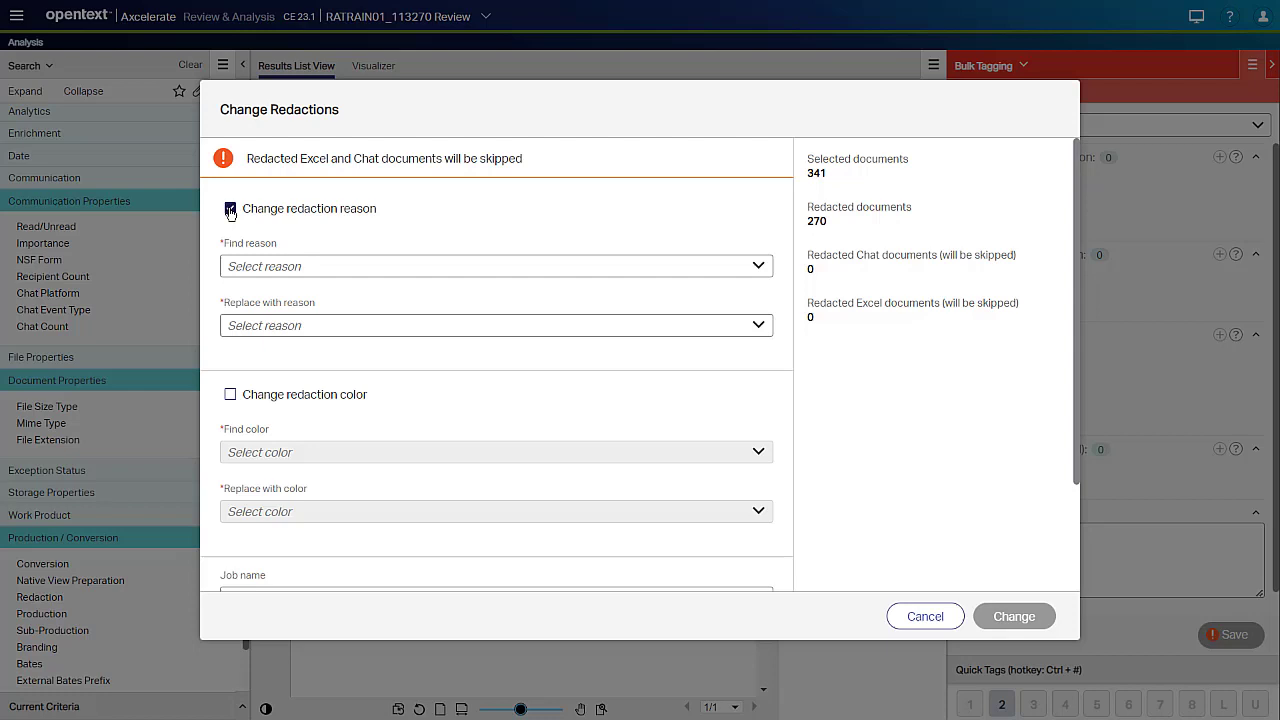
left_click(310, 267)
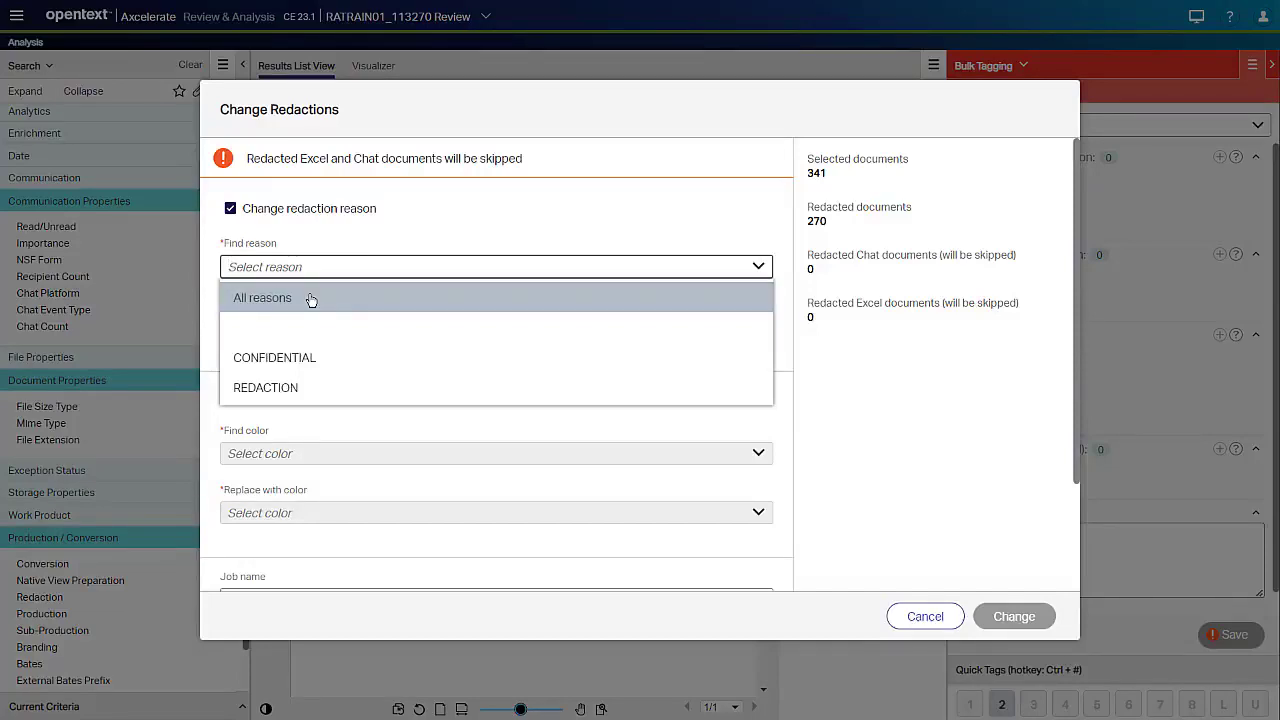
left_click(307, 358)
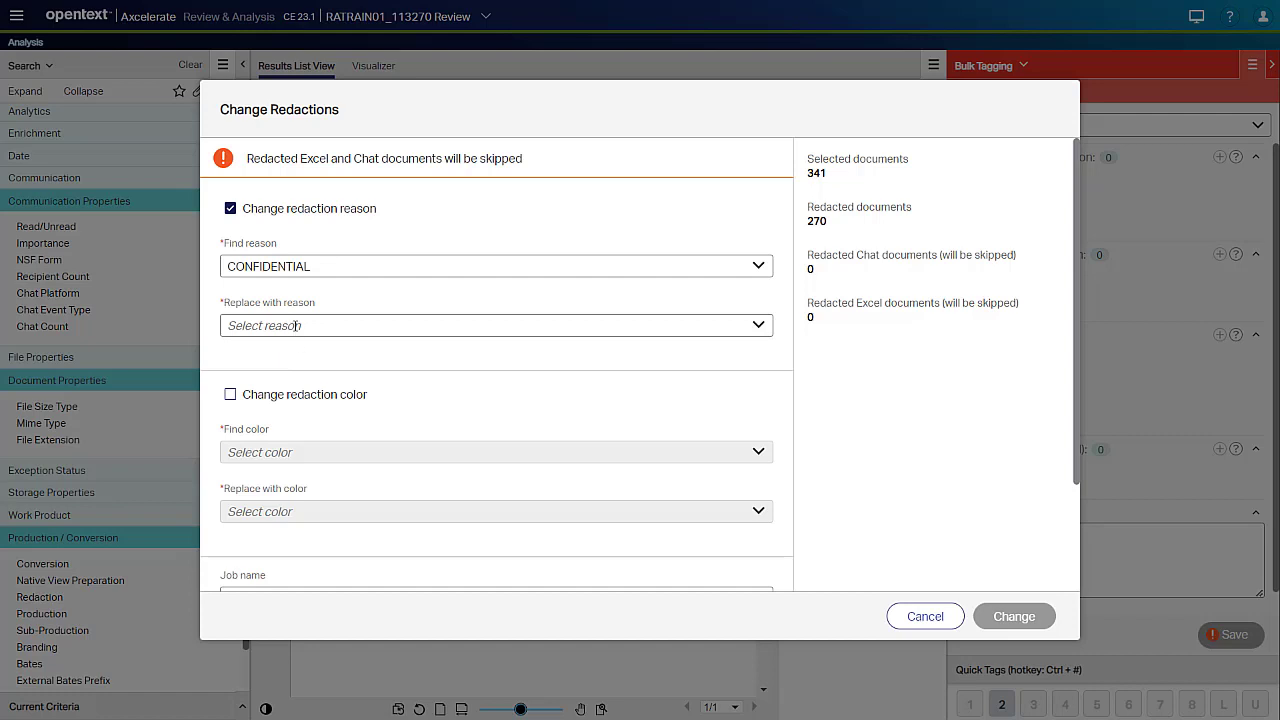
left_click(296, 326)
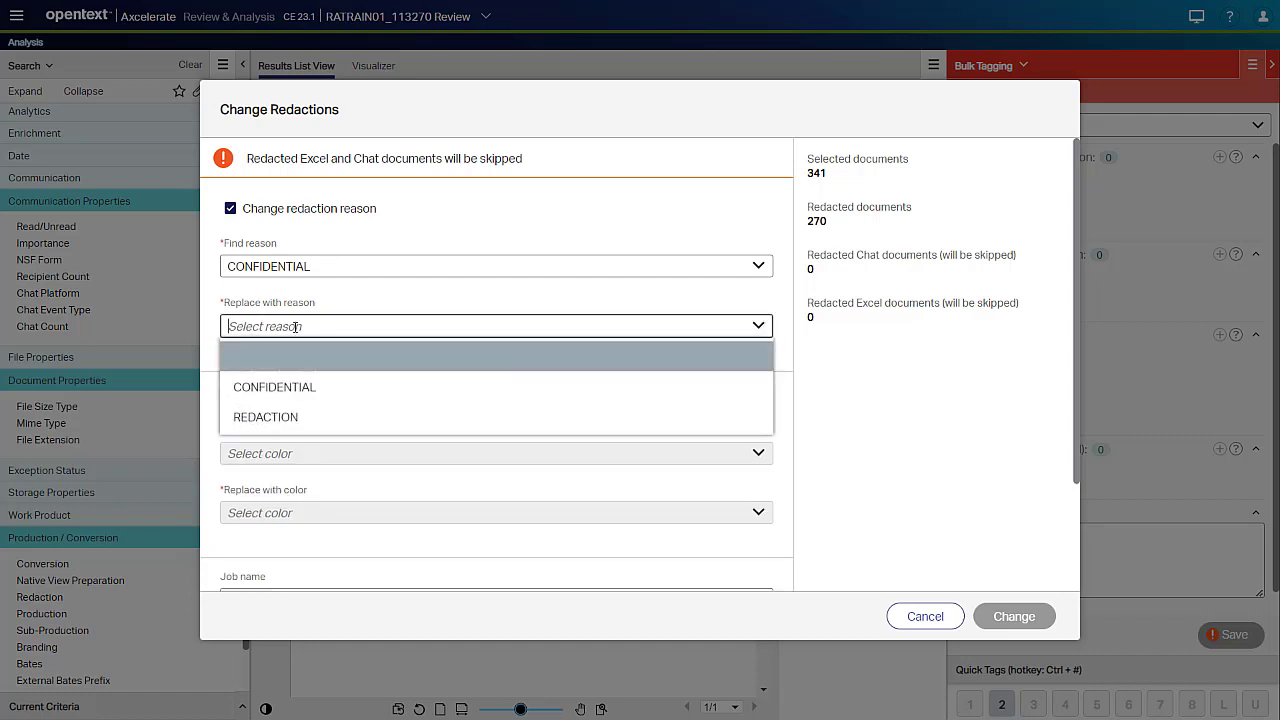
left_click(295, 418)
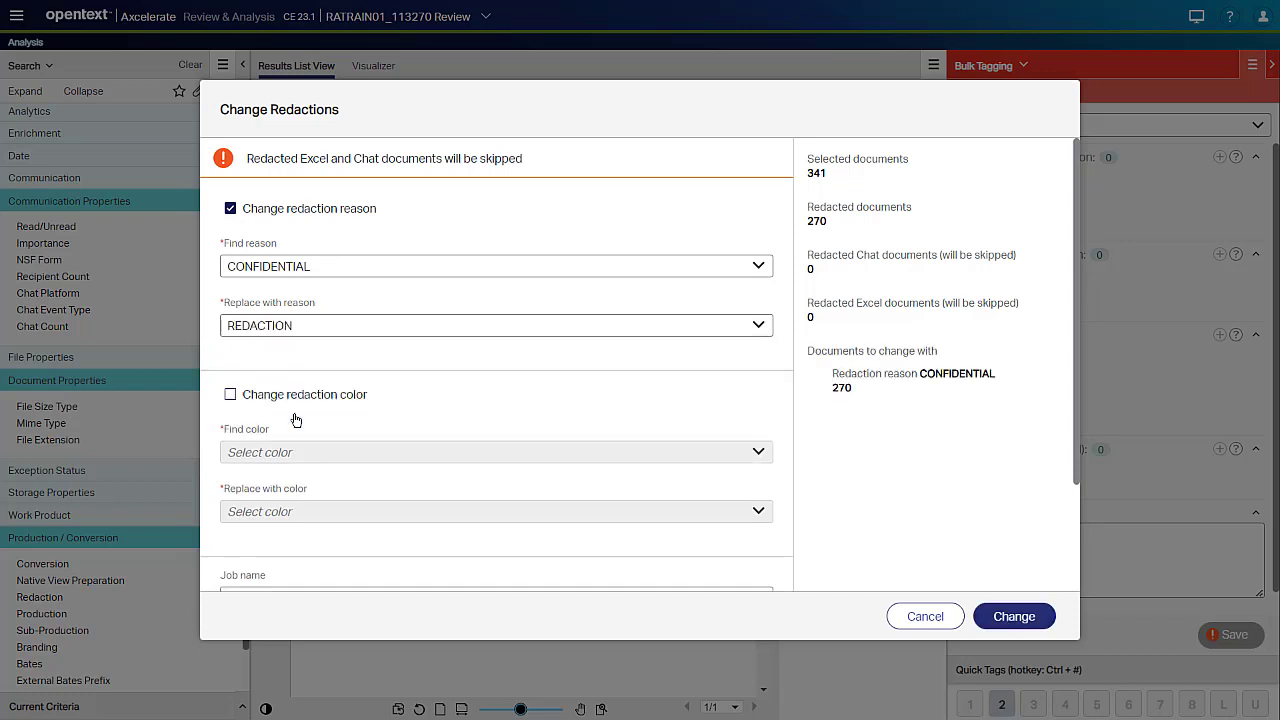
Include a redaction color change in the job, replacing white with black
left_click(231, 397)
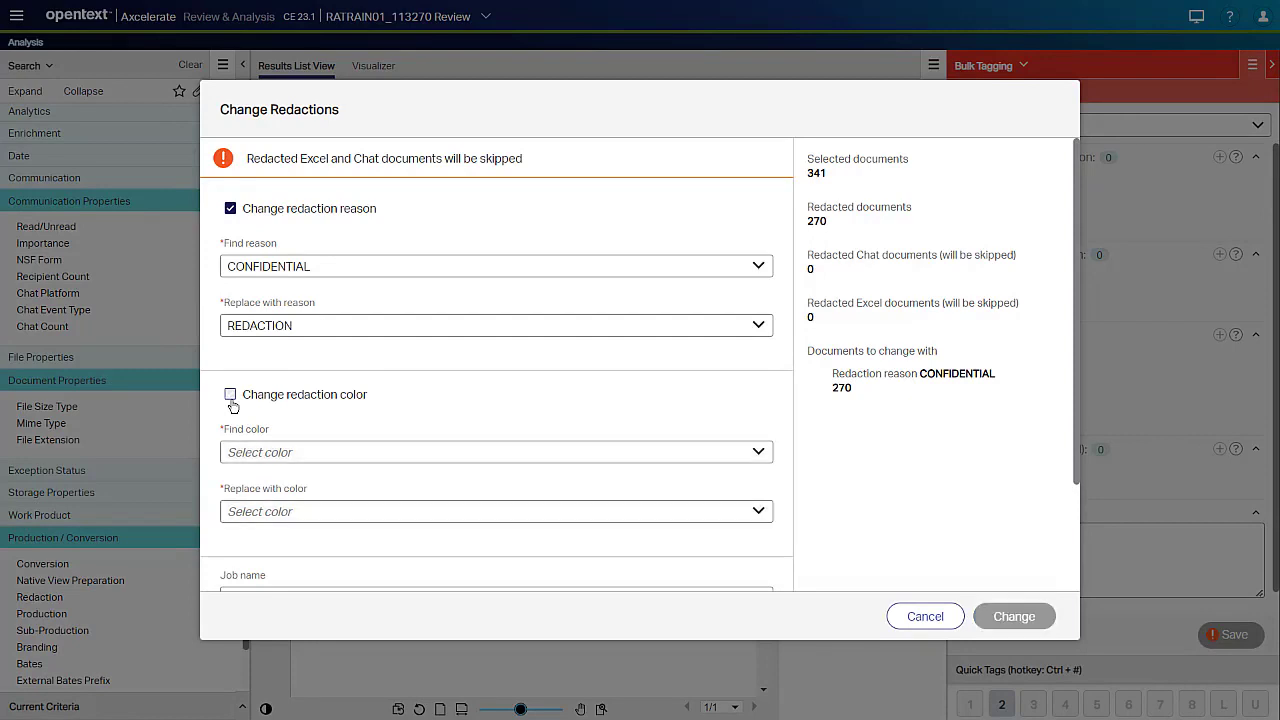
left_click(266, 450)
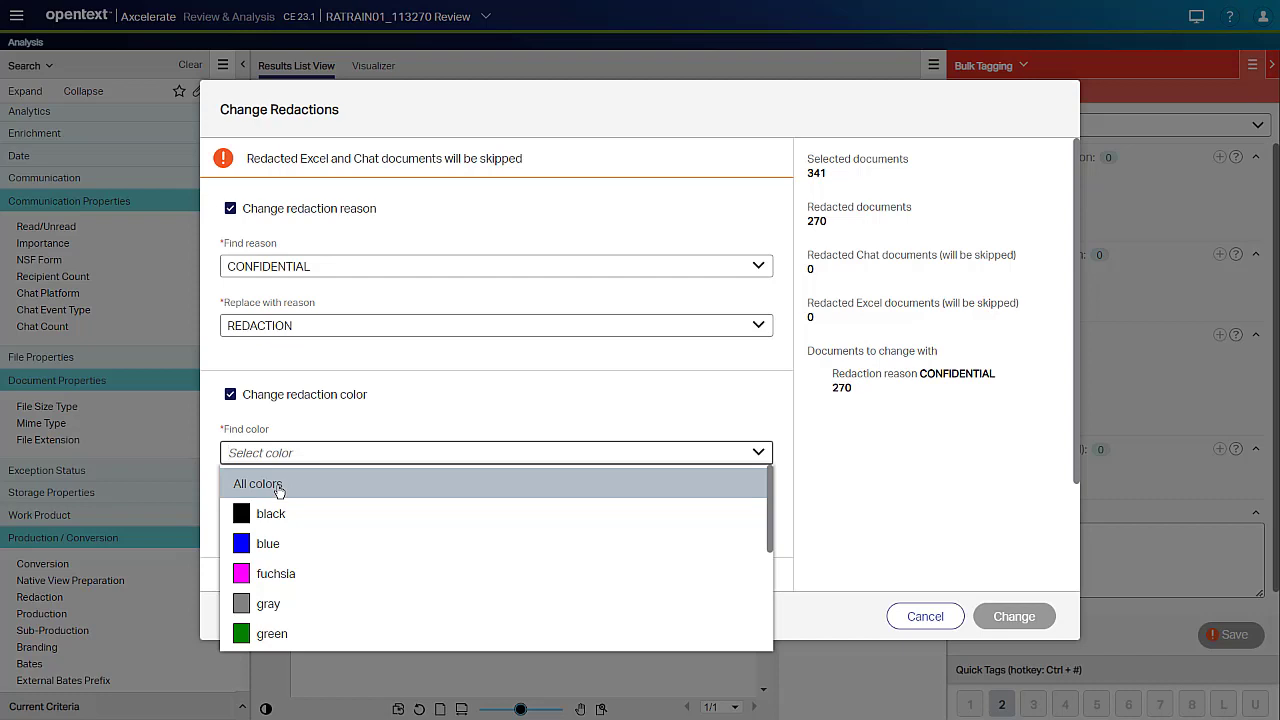
scroll(279, 510, "down", 3)
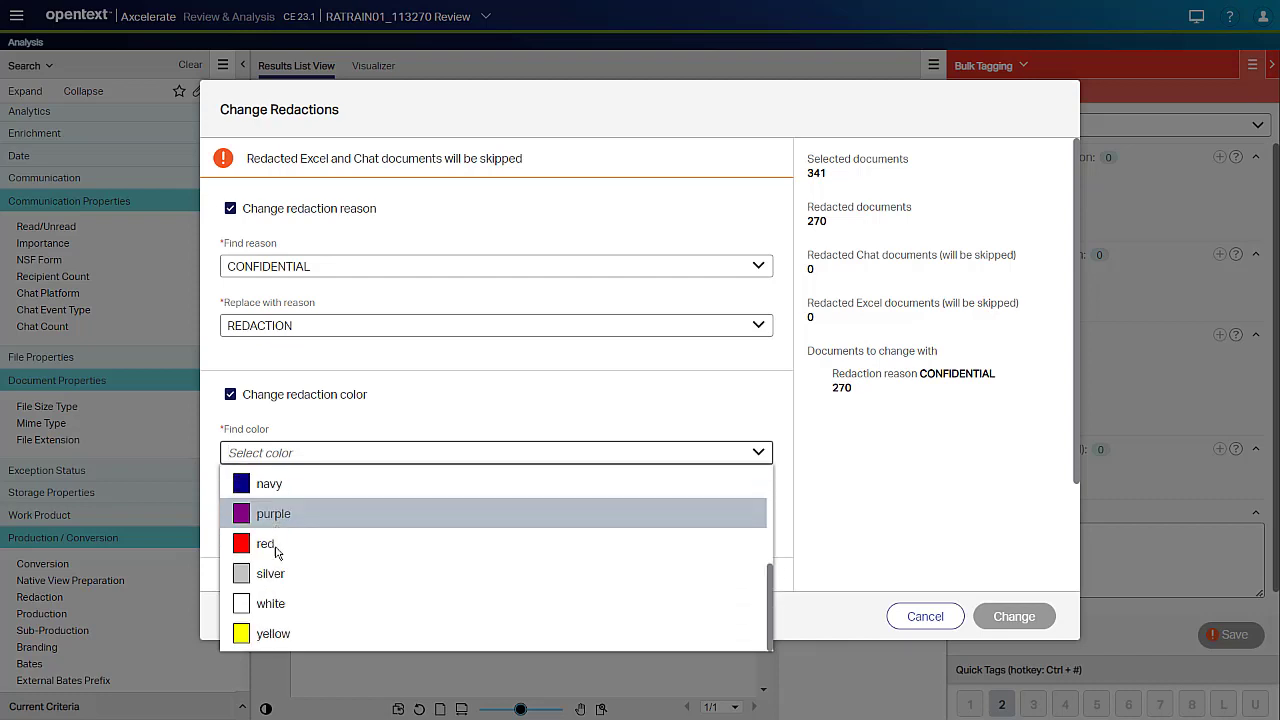
left_click(287, 605)
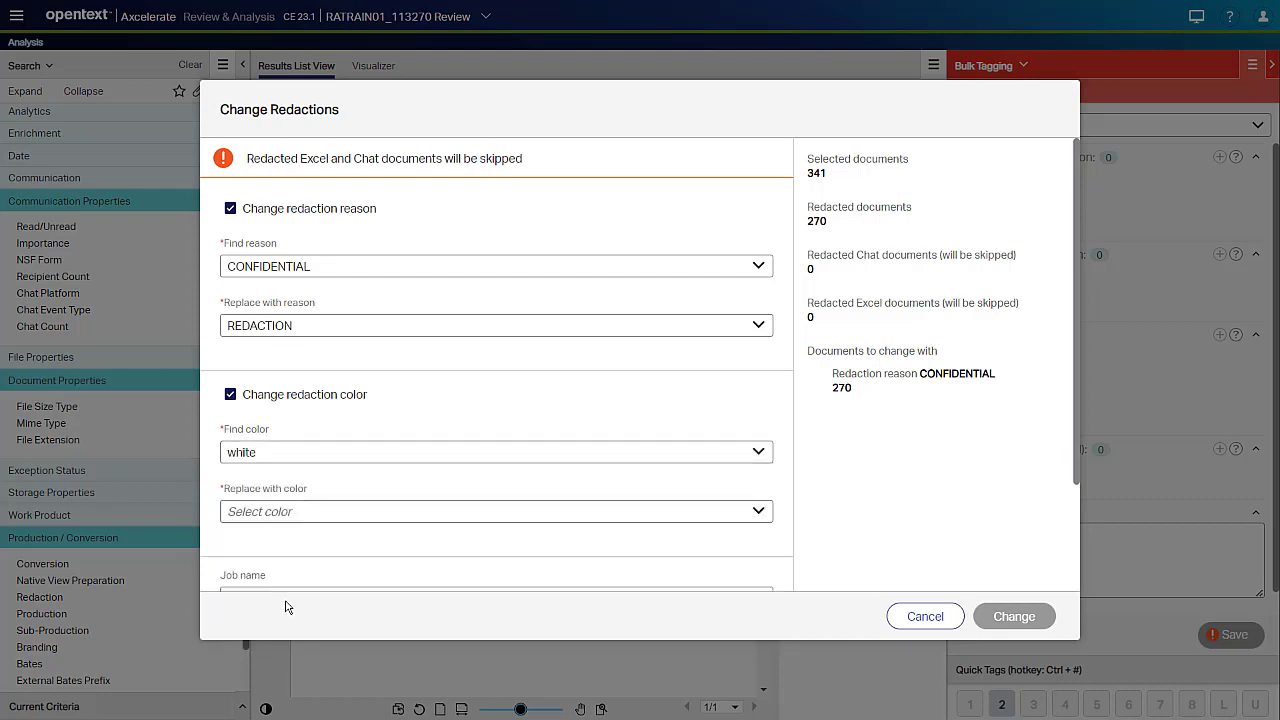
left_click(291, 513)
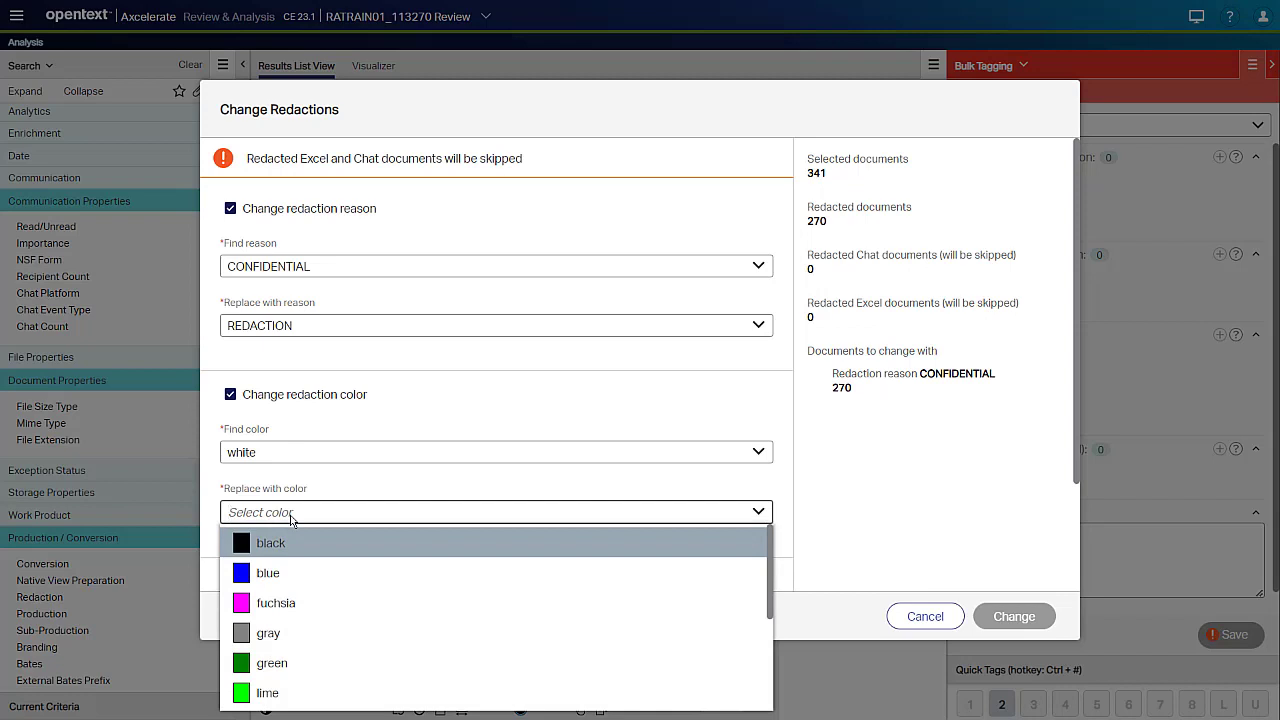
left_click(380, 550)
Name the job White to Black Redaction Change, start it, and open the Jobs Page to monitor it
scroll(378, 557, "down", 2)
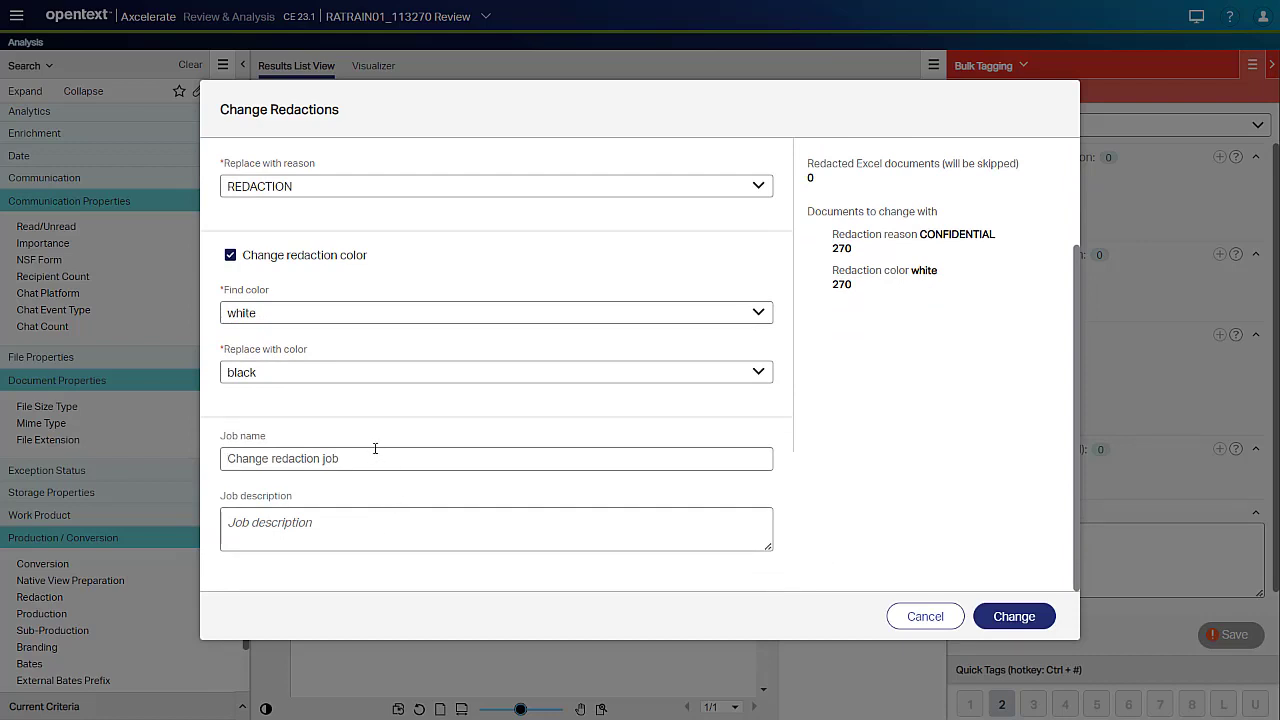
key("ctrl+a")
type("White to Black Redaction Change")
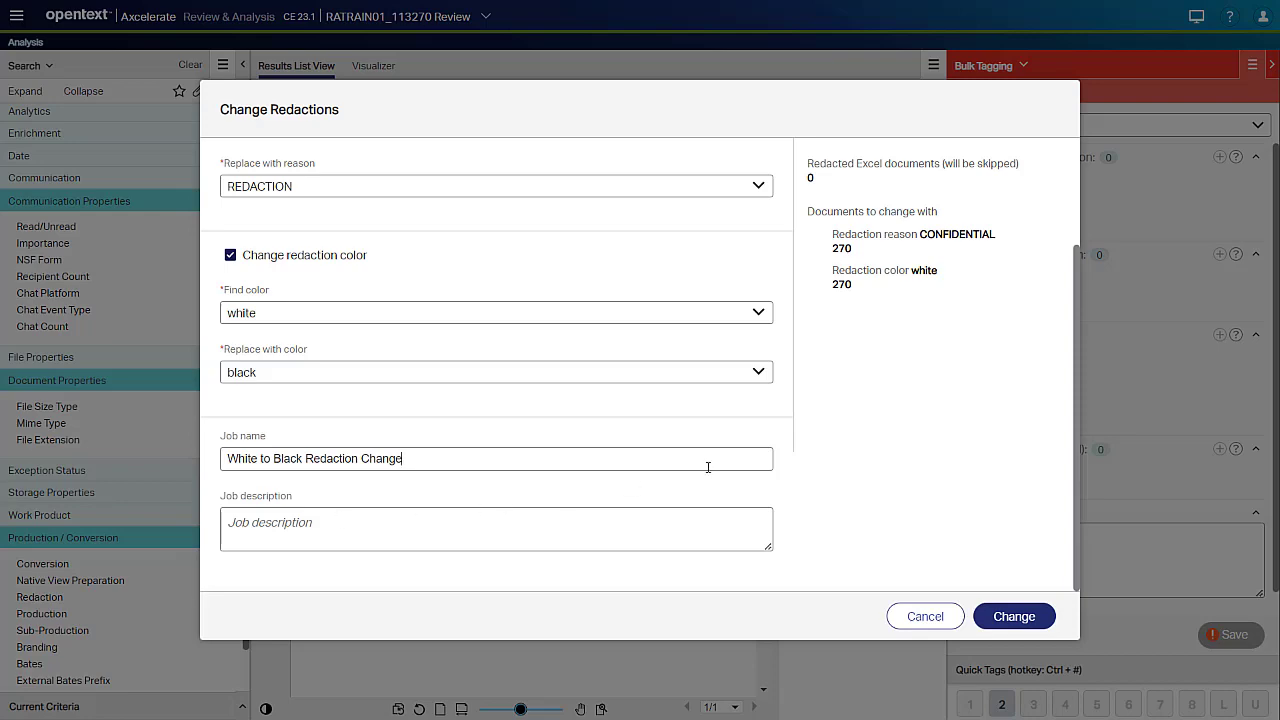
left_click(1013, 617)
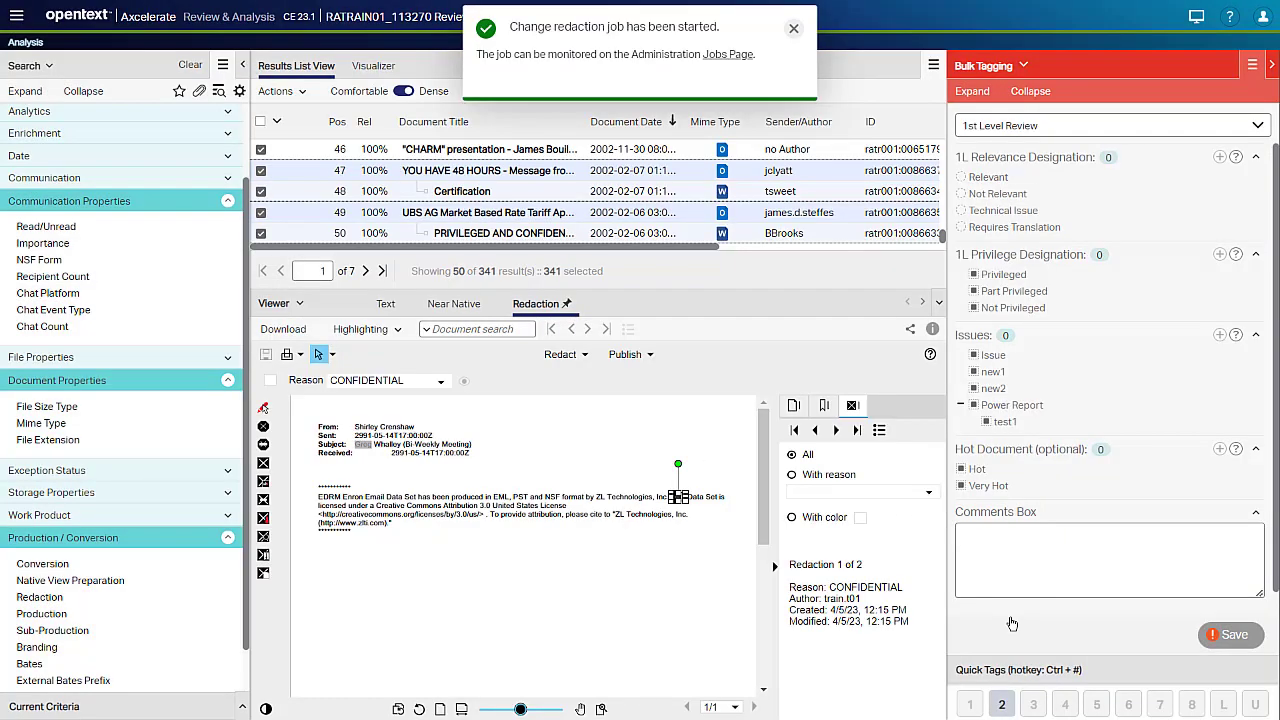
left_click(728, 56)
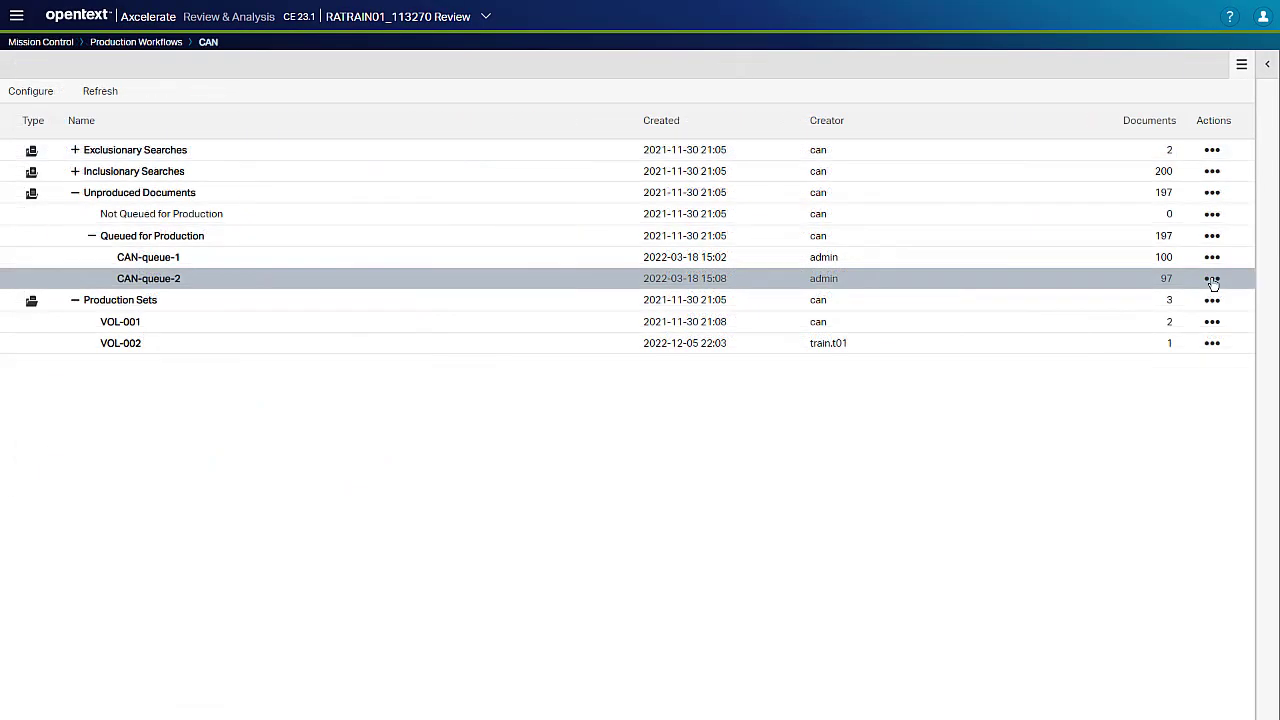
Open the available actions for the CAN-queue-2 production queue and choose one
left_click(1212, 278)
left_click(1150, 343)
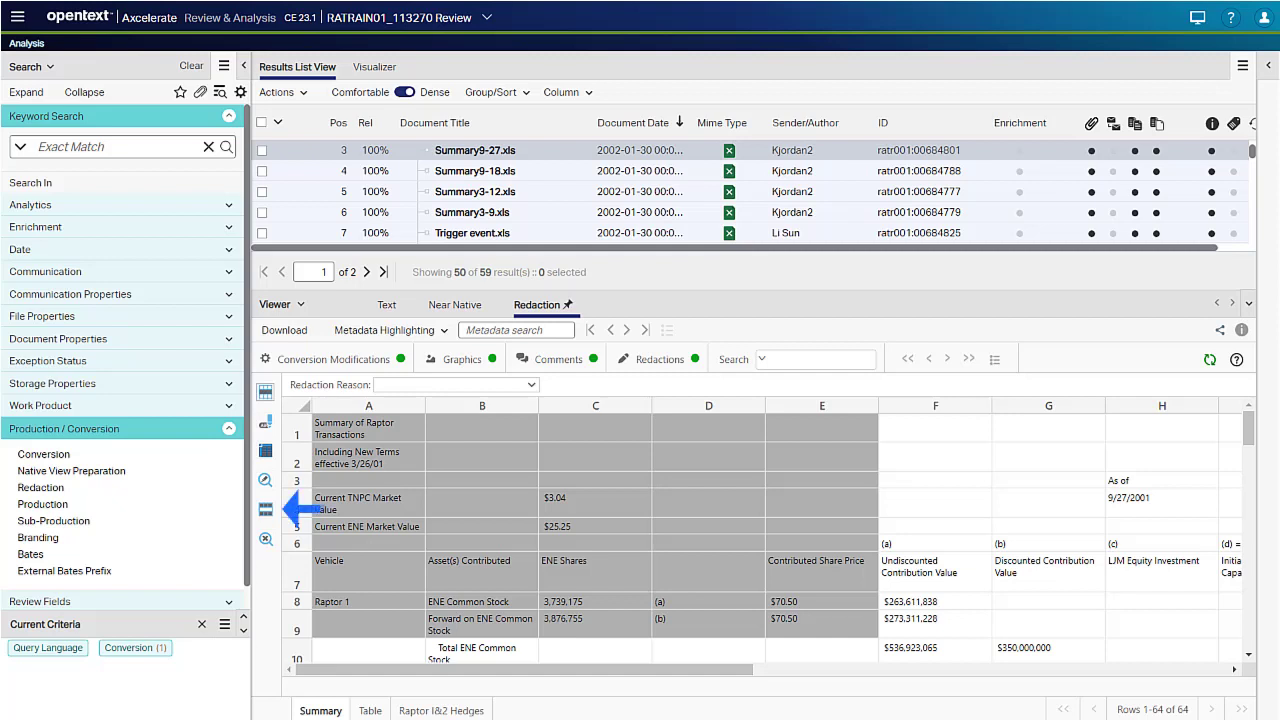
Use the allow tool to exempt cells A2, B2, A4 and C4 of the Summary sheet from redaction
left_click(265, 508)
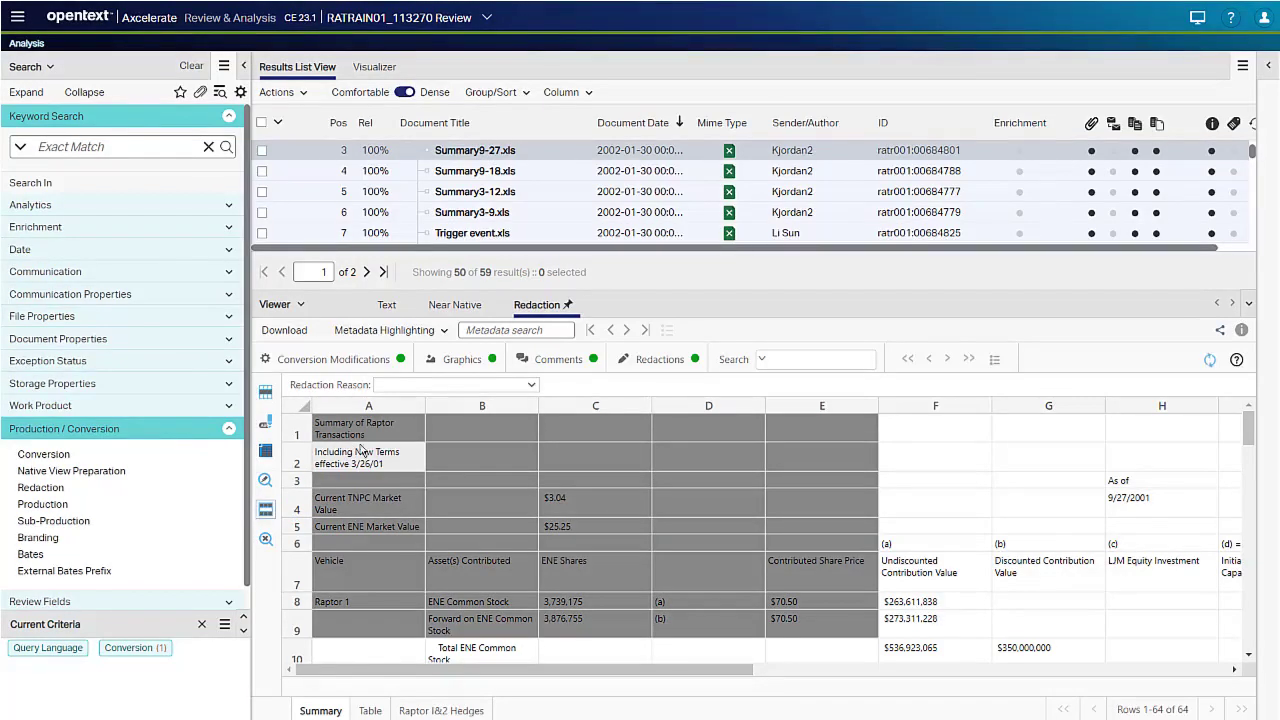
left_click(376, 506)
left_click(571, 503)
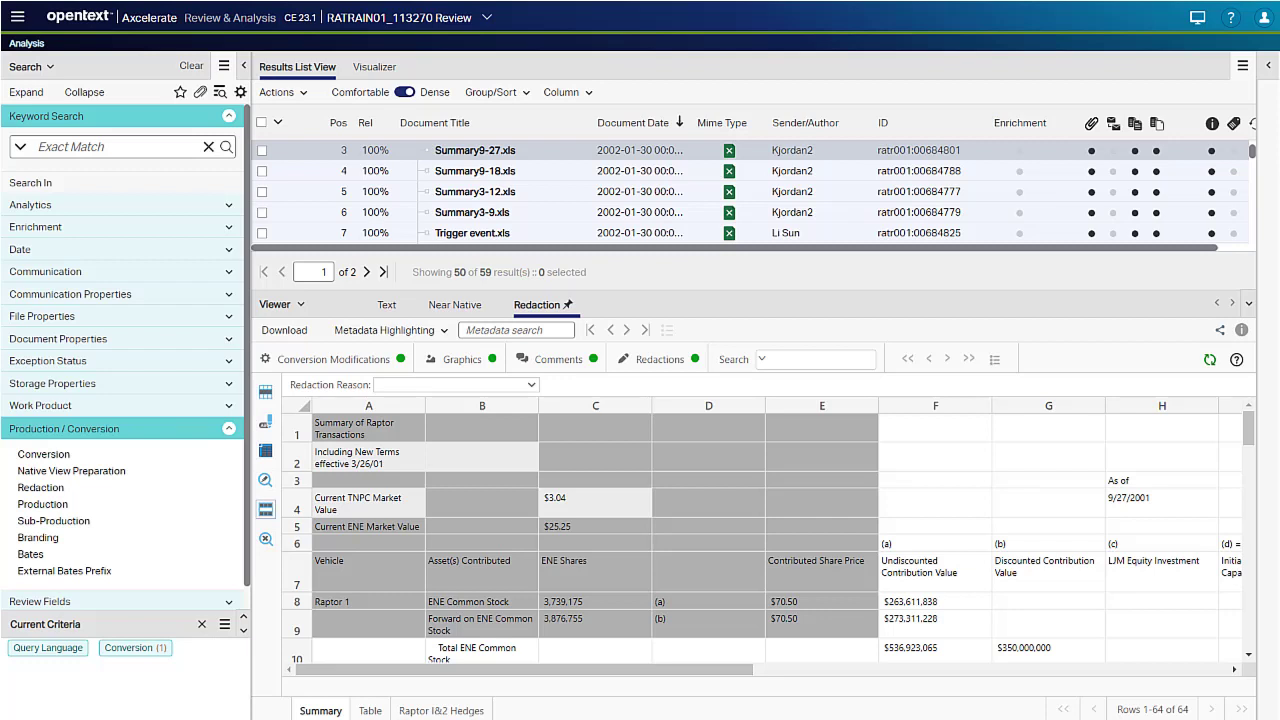
Find the term Market across the workbook with Find and Allow, and allow all matching cells
left_click(265, 543)
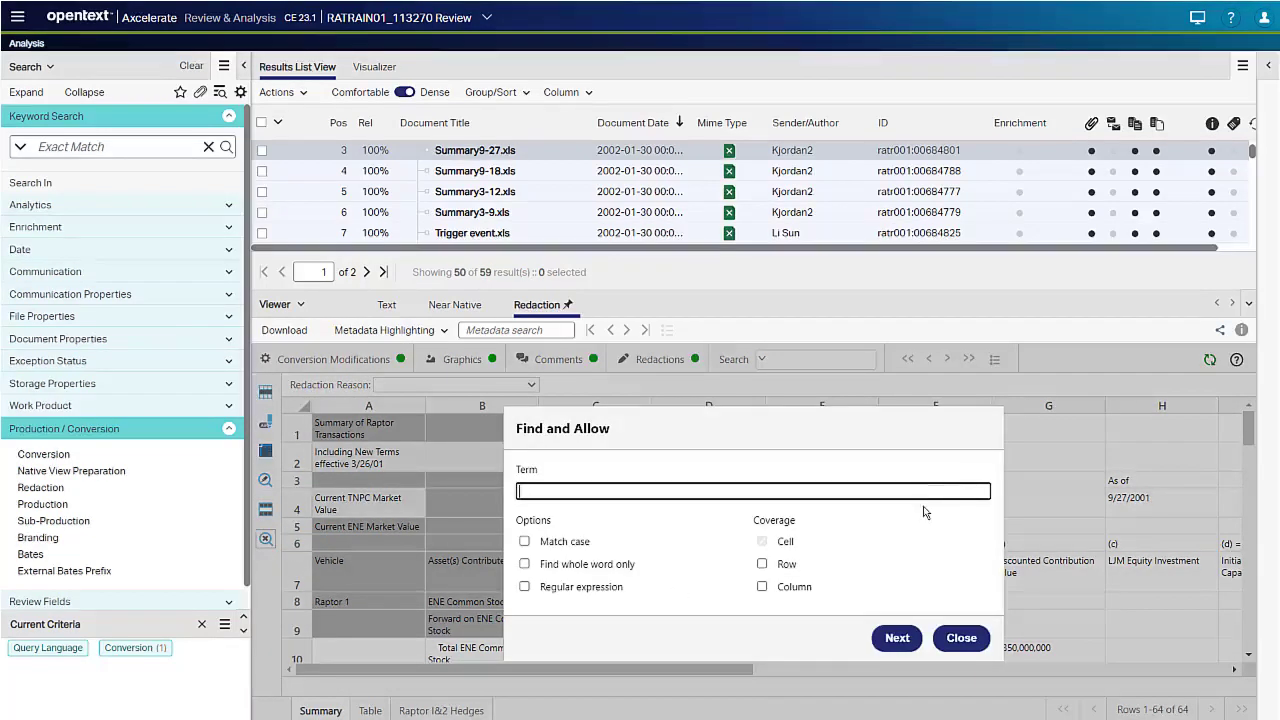
type("Market")
left_click(897, 639)
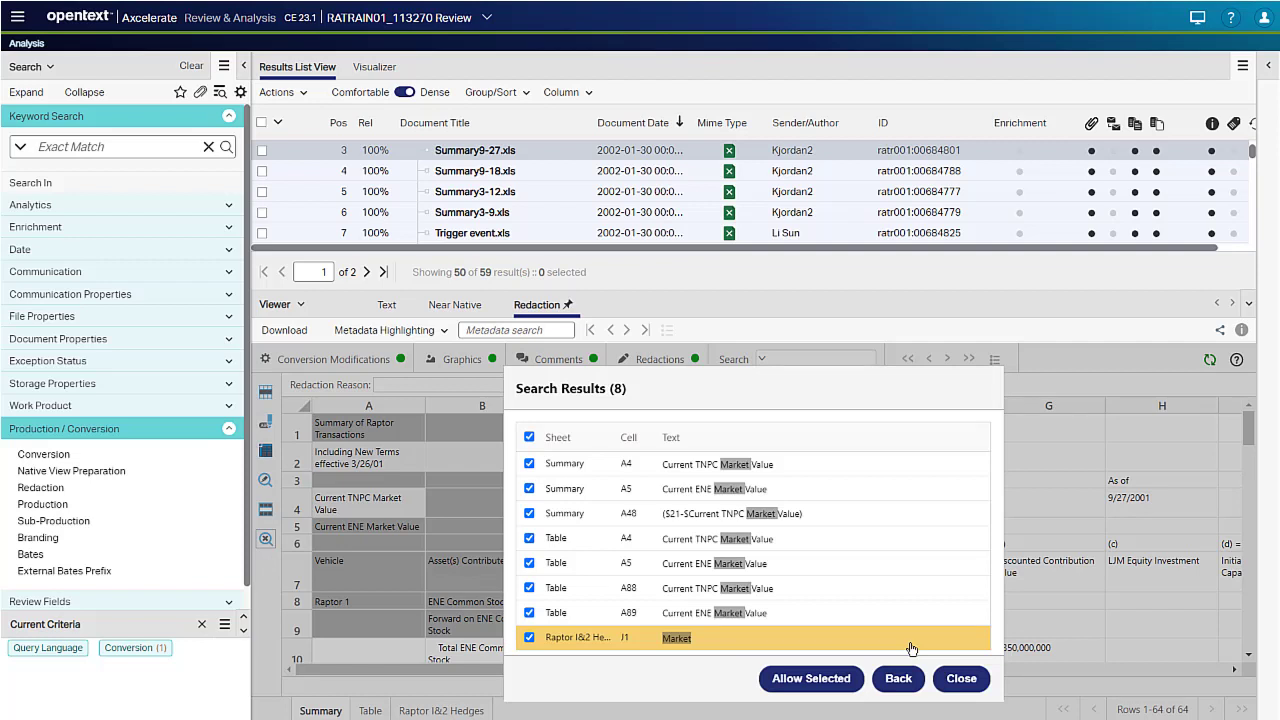
left_click(811, 678)
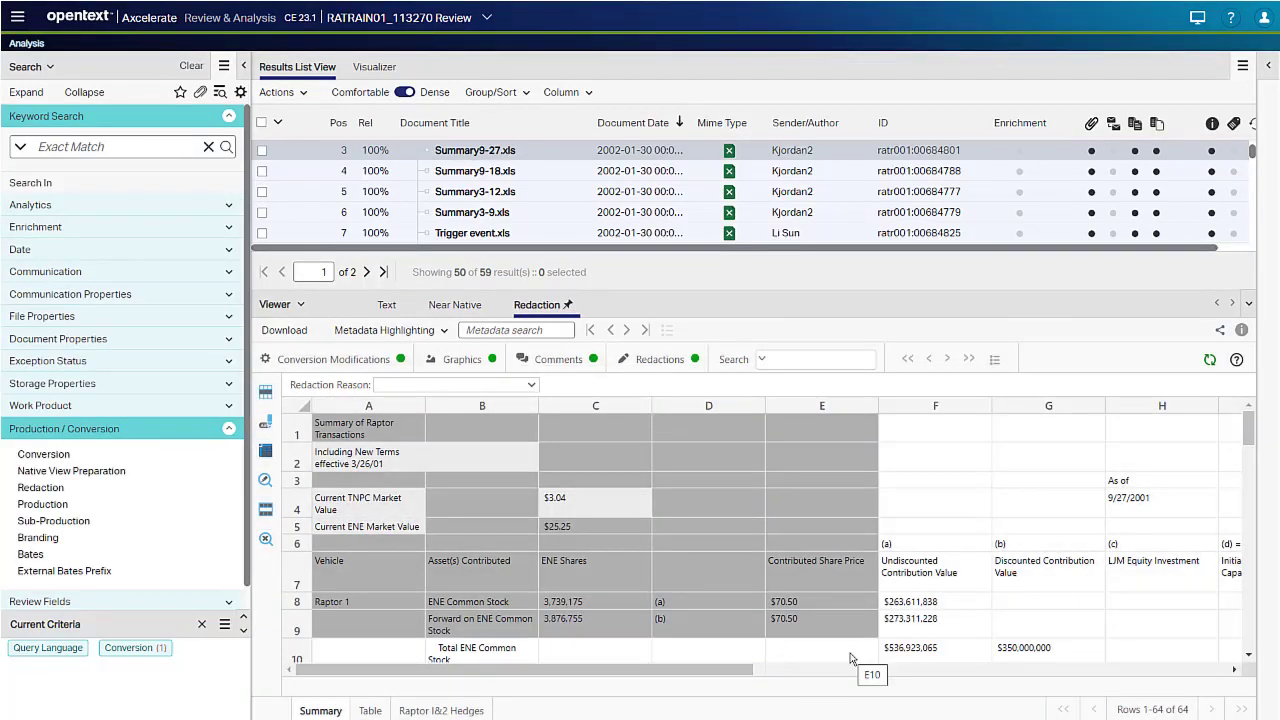